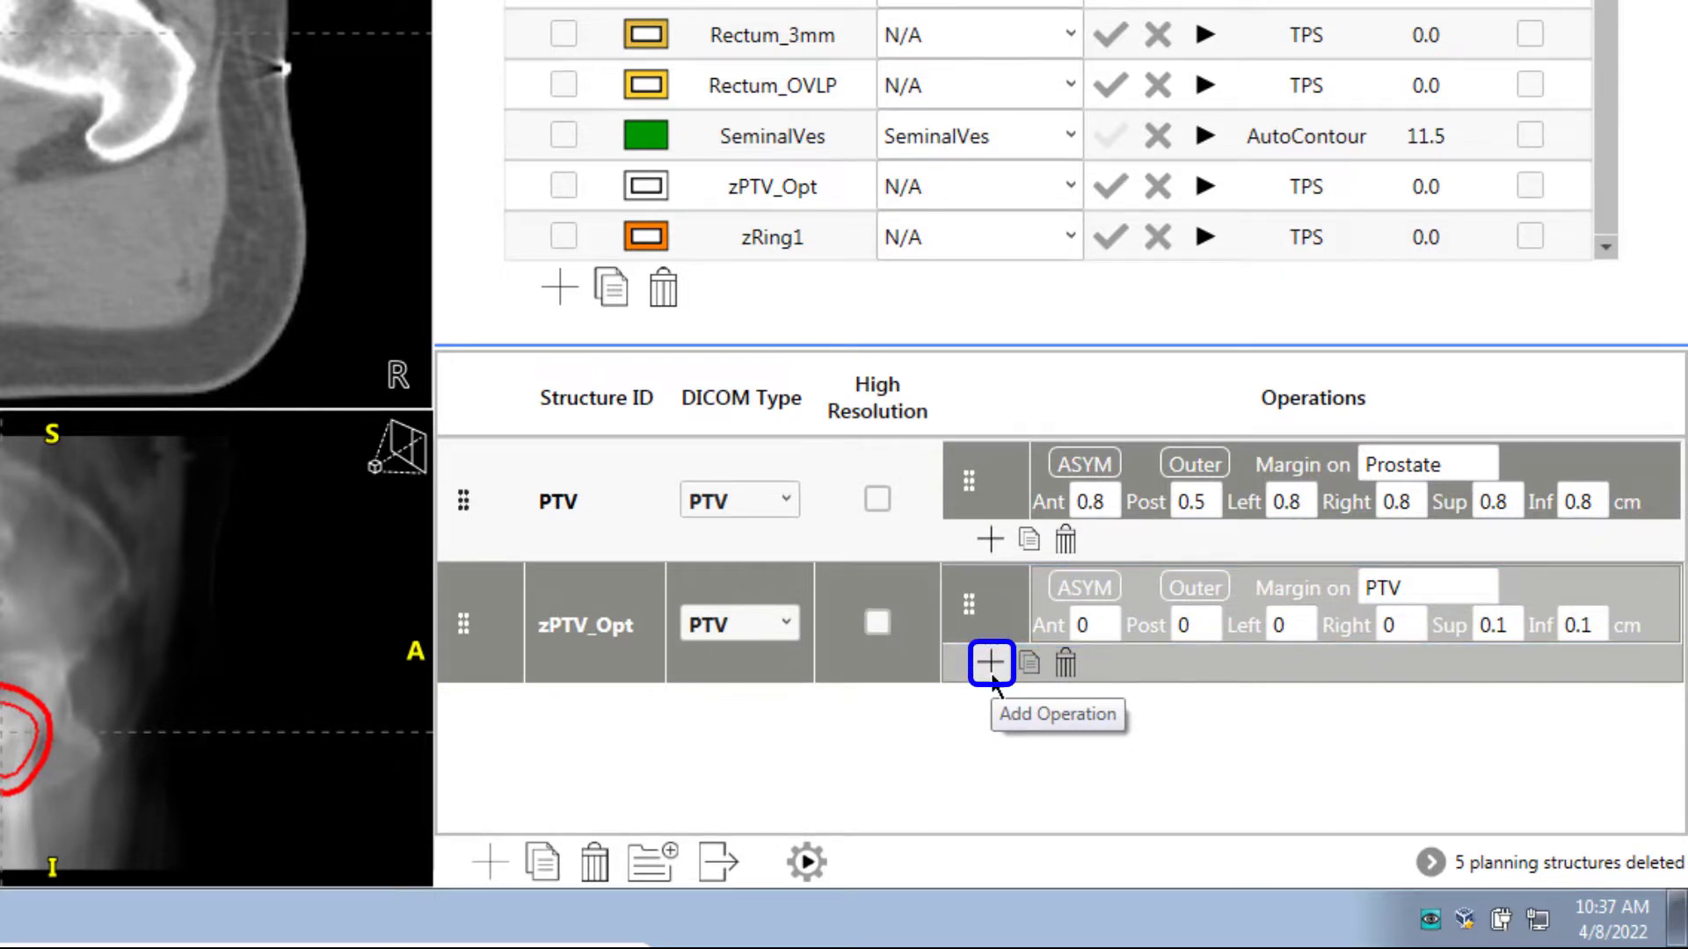
# Add a Crop operation to zPTV_Opt: zPTV_Opt minus Rectum, with no margin
pyautogui.click(991, 675)
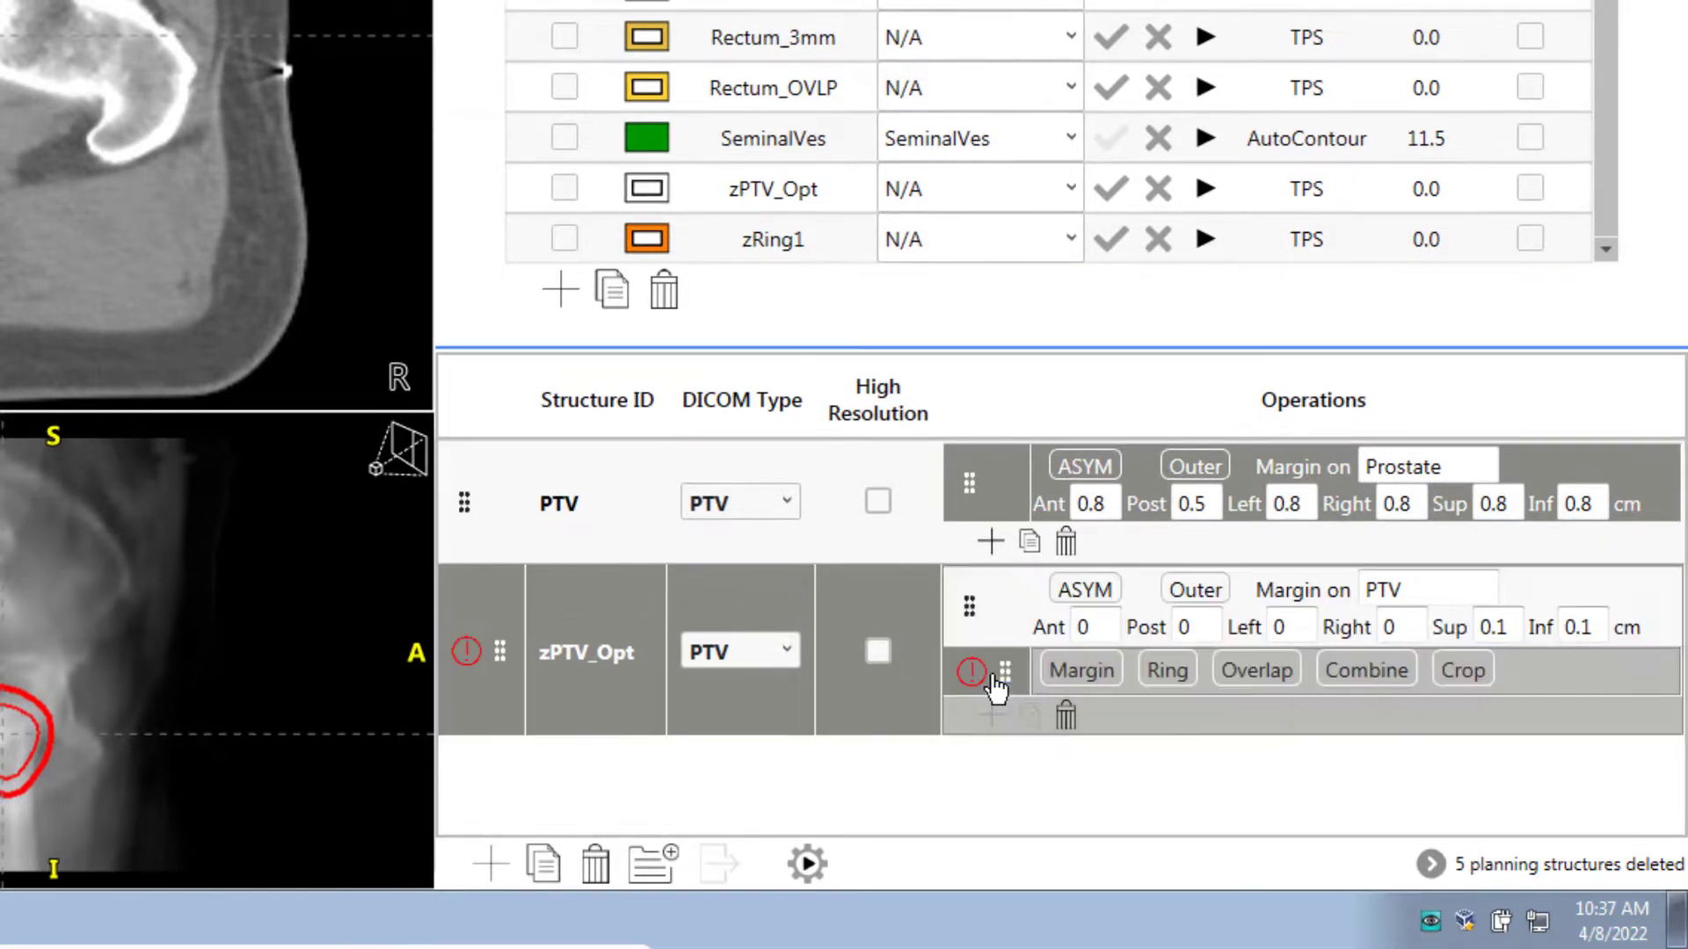
pyautogui.click(1462, 670)
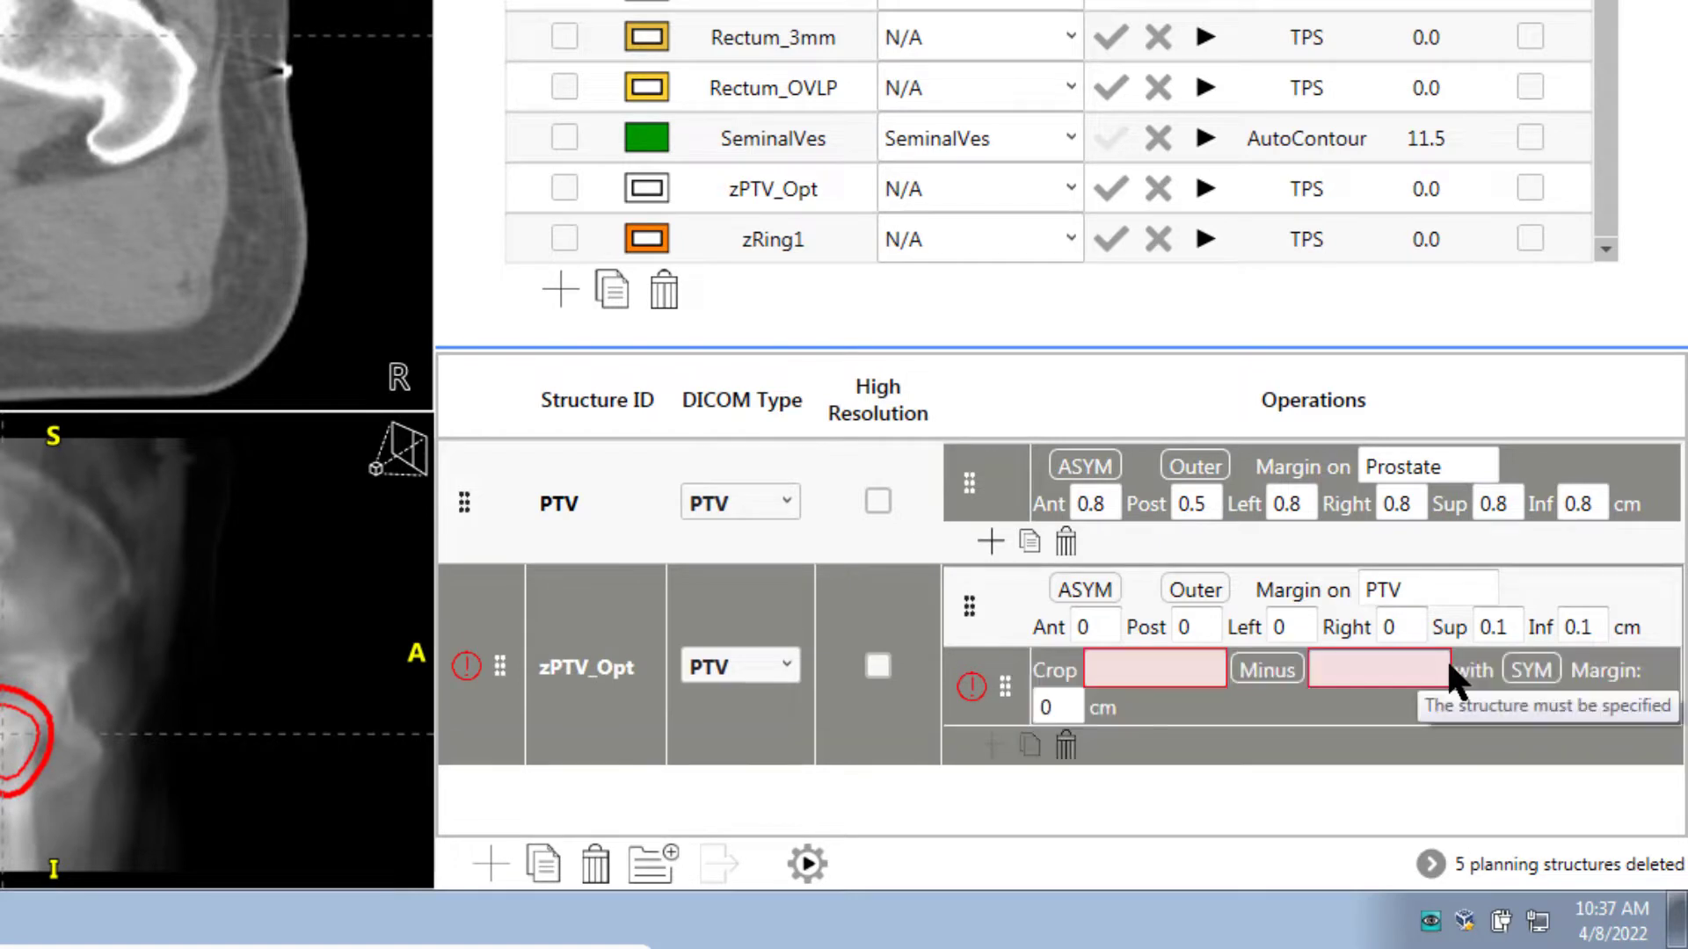
pyautogui.click(1179, 674)
pyautogui.write('z')
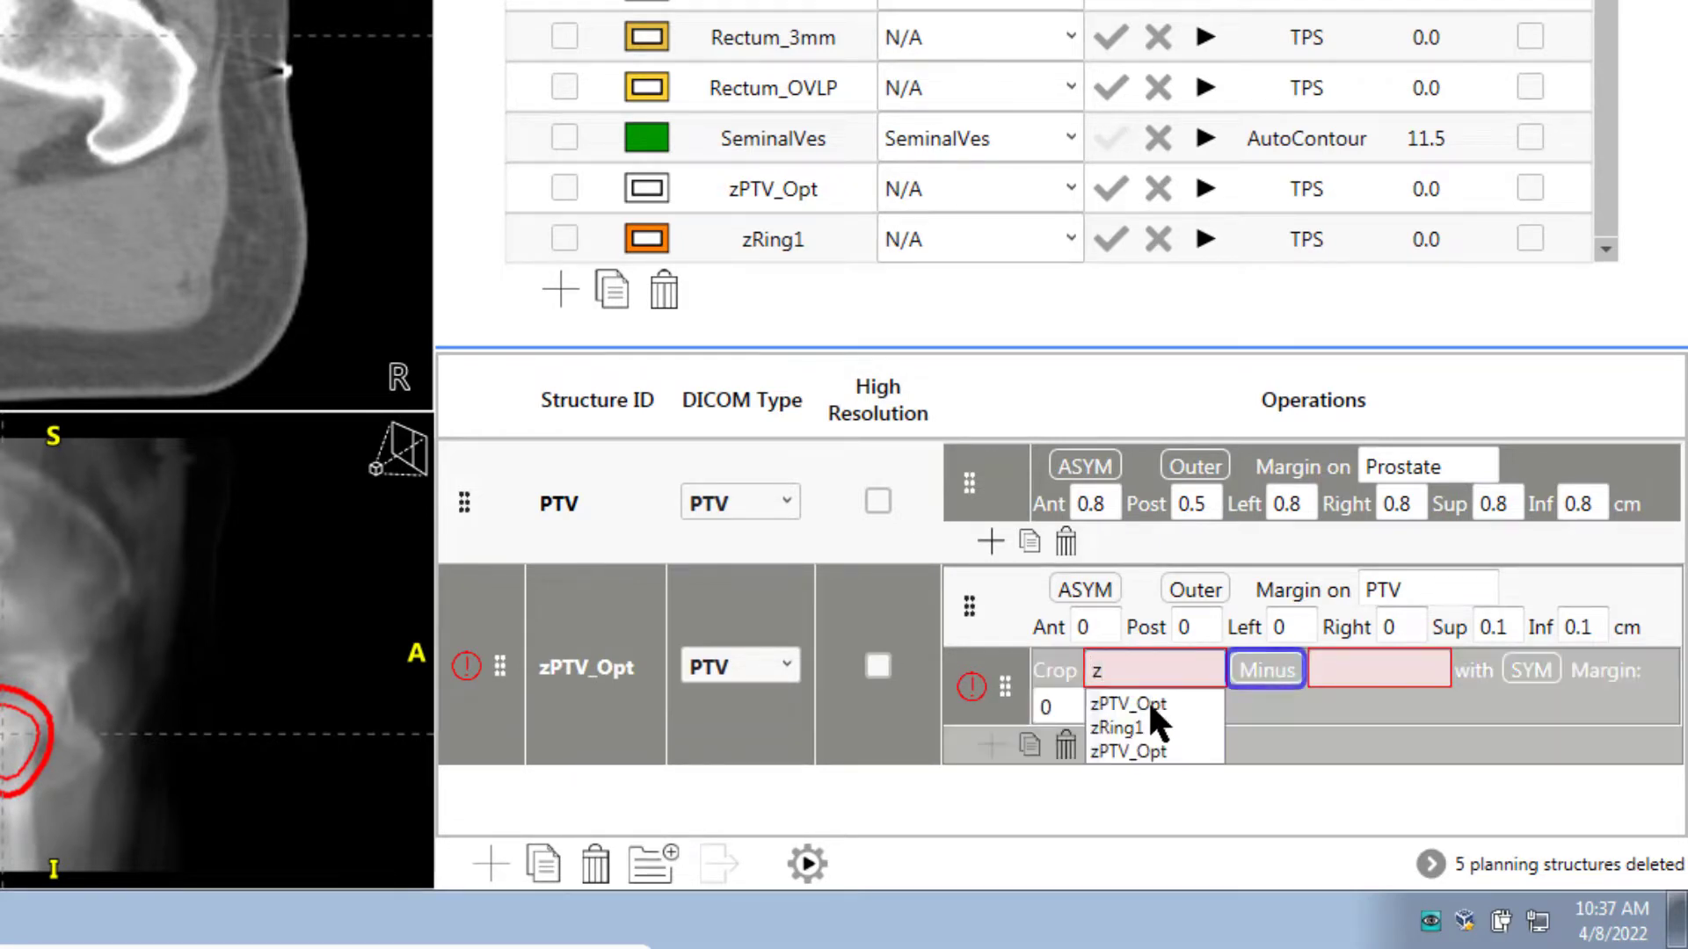
pyautogui.click(1147, 699)
pyautogui.click(1338, 673)
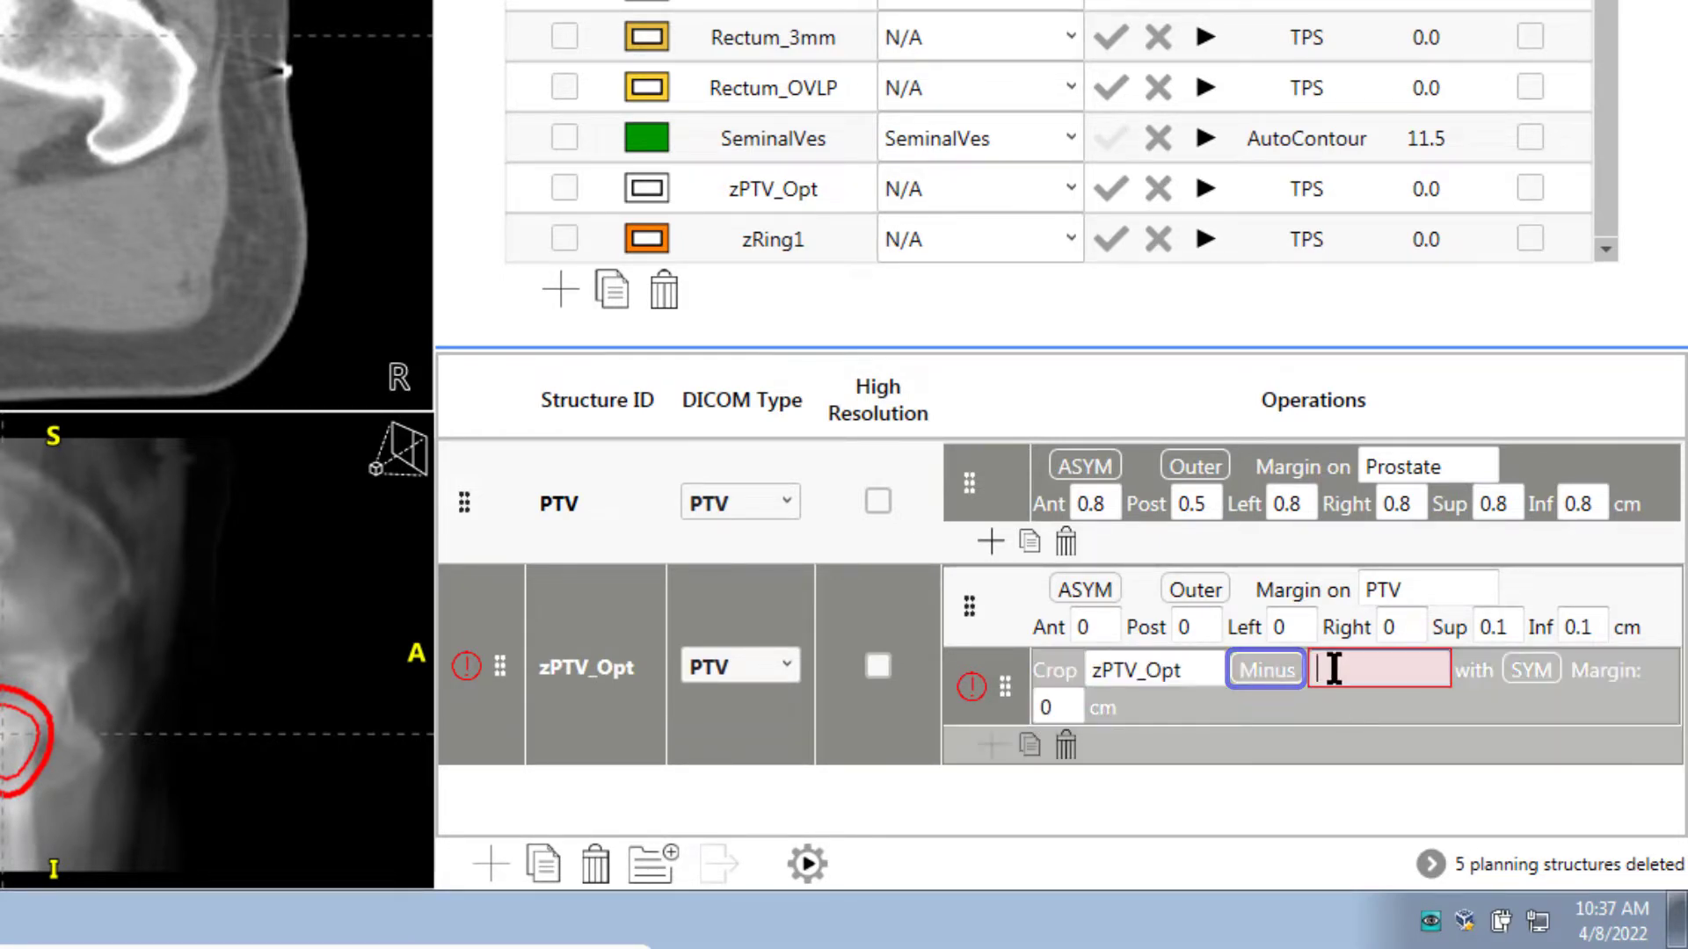
pyautogui.write('r')
pyautogui.click(1346, 702)
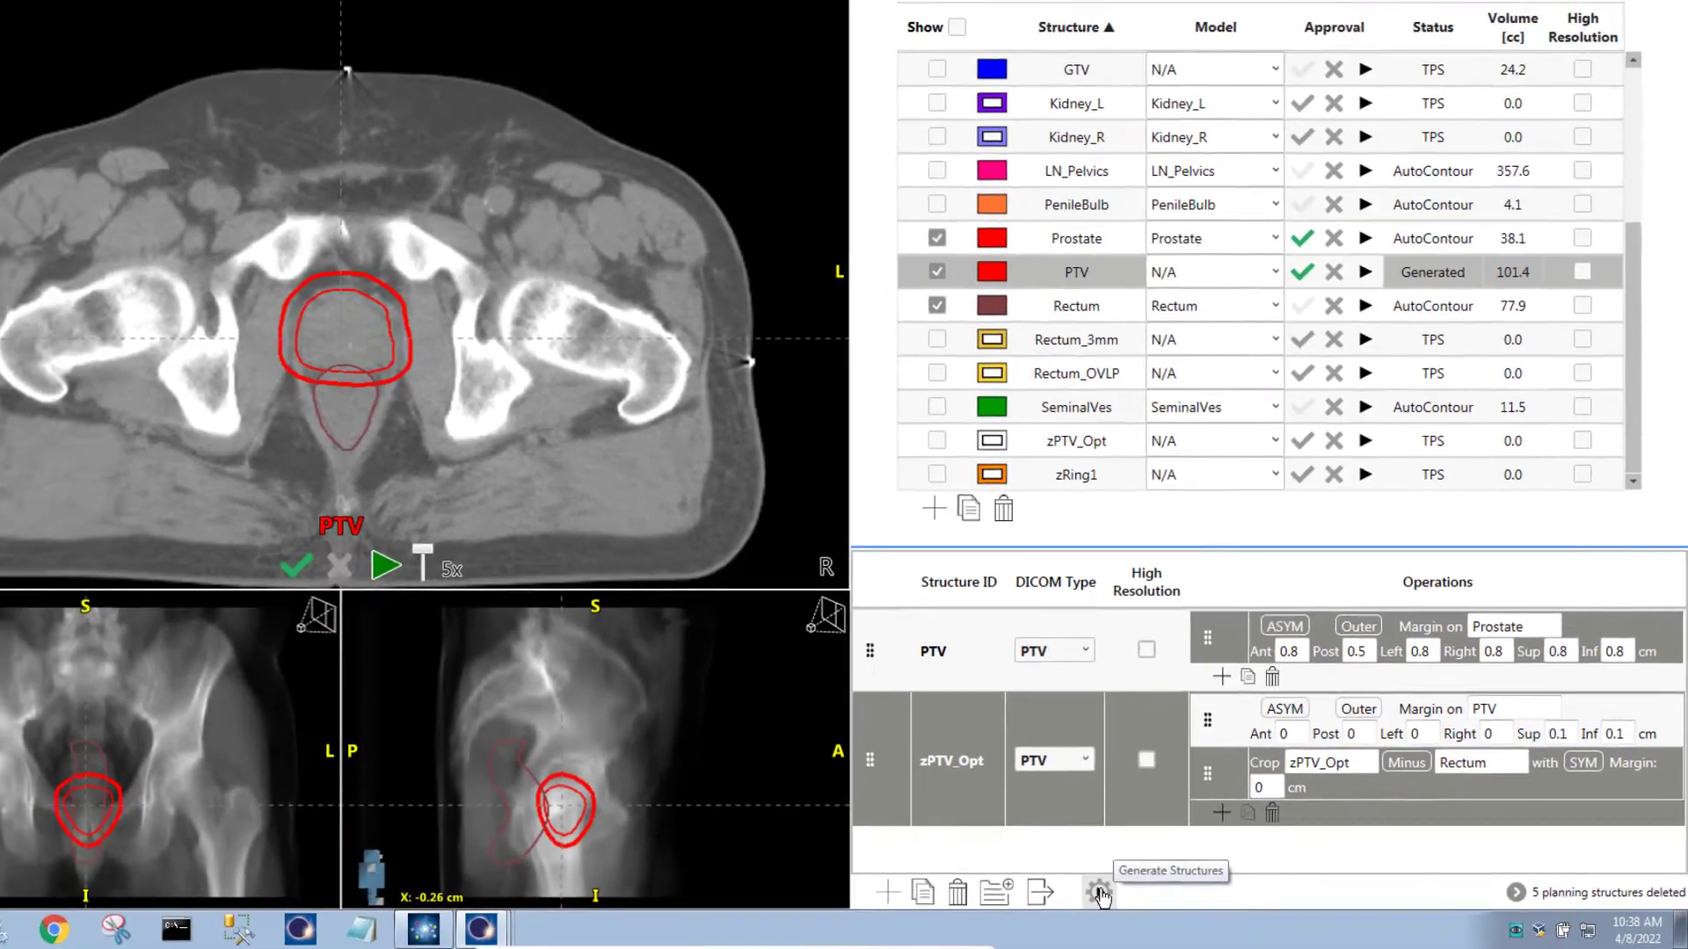
# Generate the planning structures and display the 122.3 cc zPTV_Opt contour on the CT
pyautogui.click(809, 865)
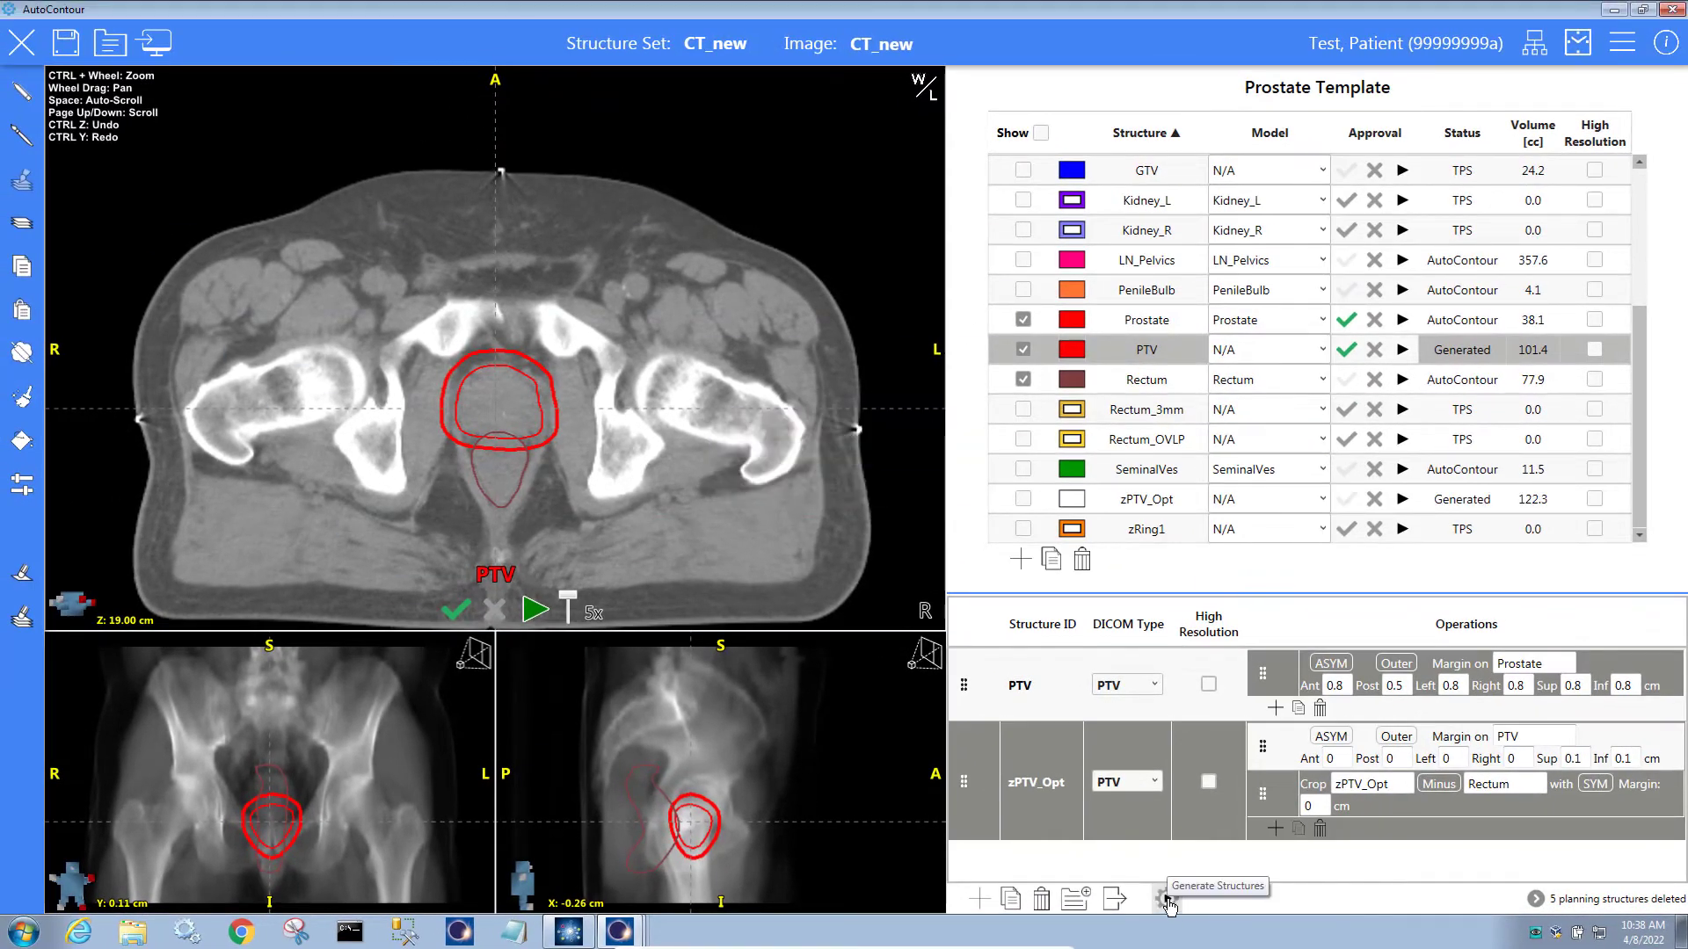
pyautogui.click(1022, 500)
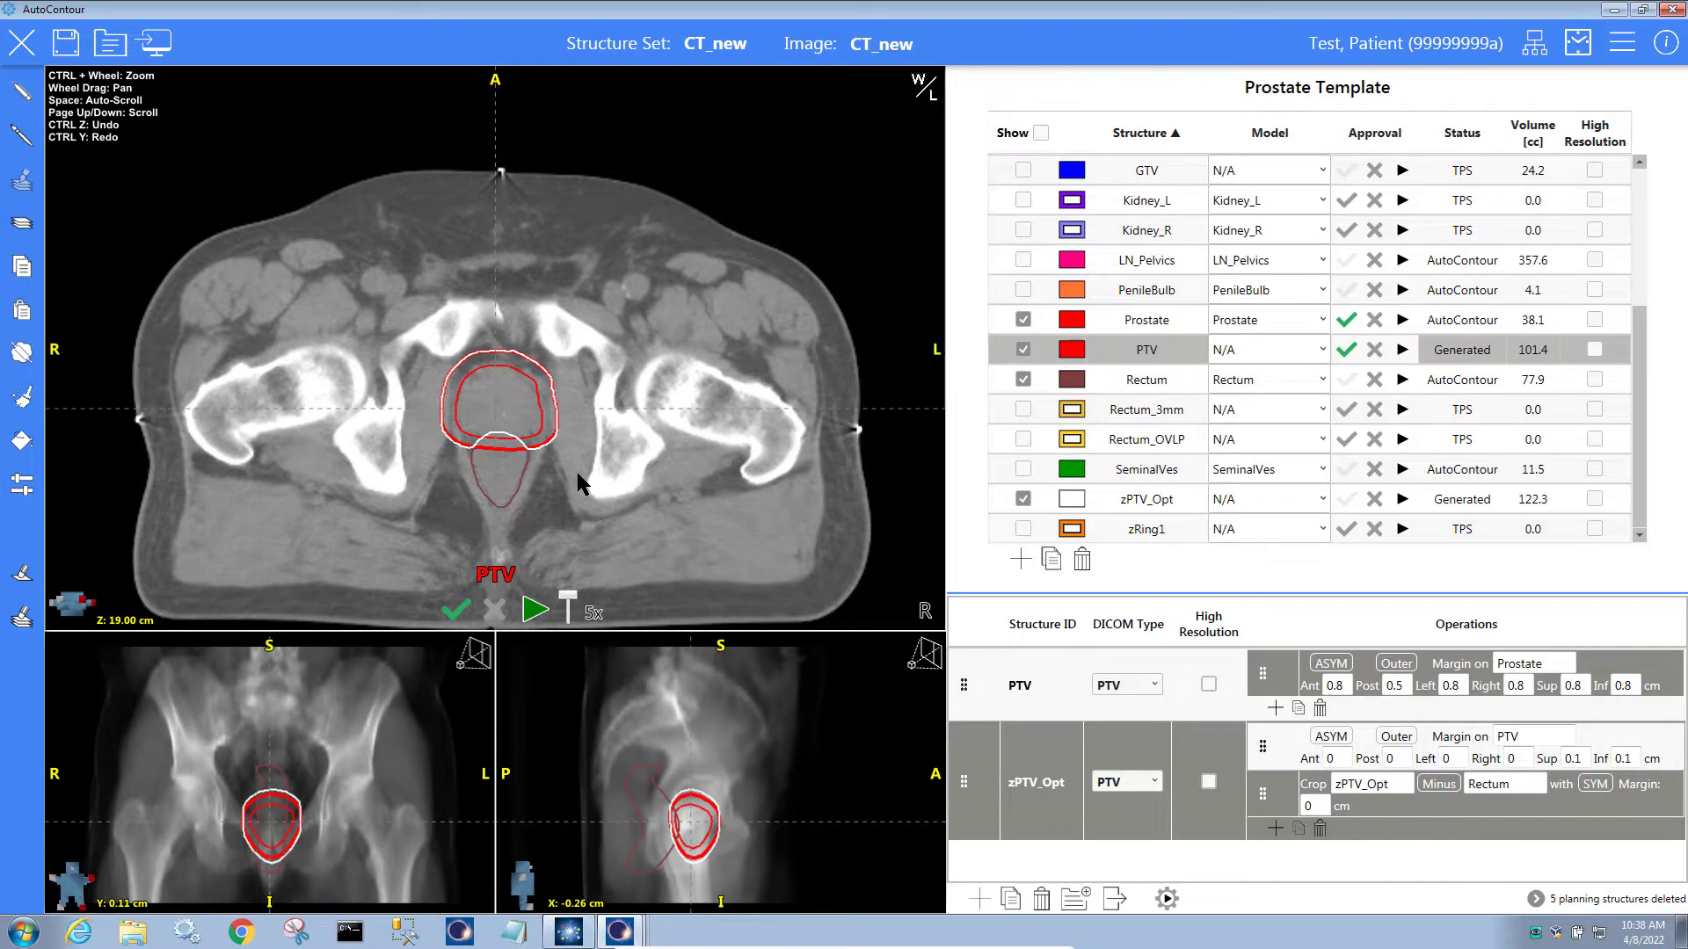
pyautogui.scroll(5, 576, 472)
pyautogui.scroll(-12, 578, 472)
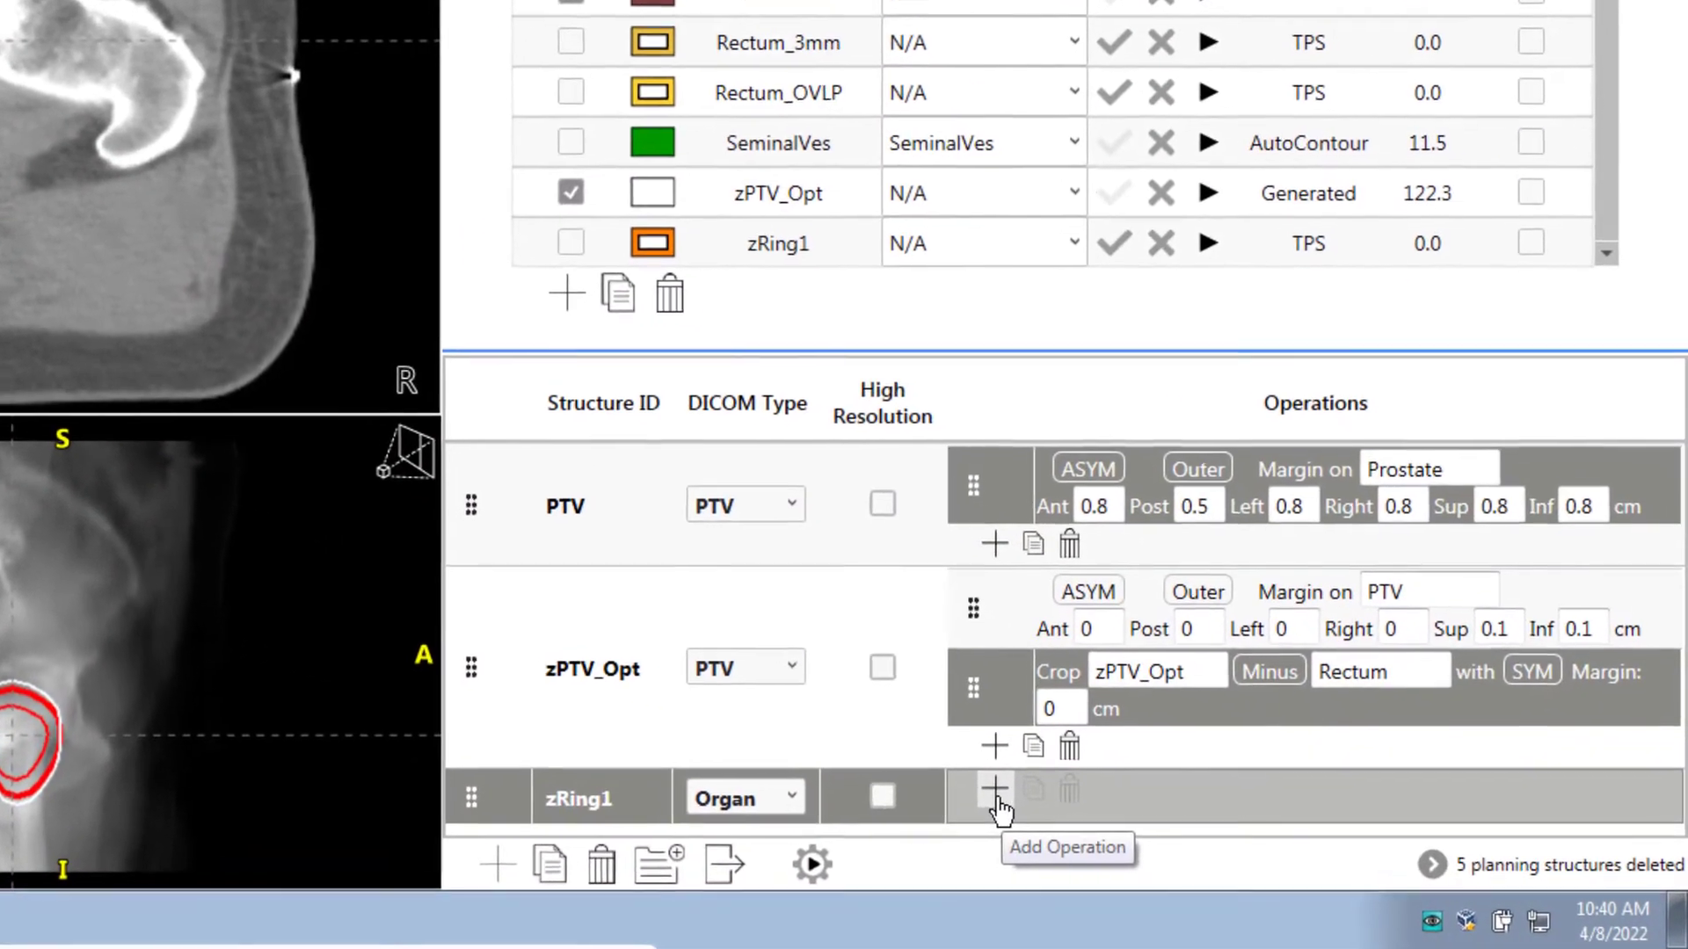
# Define zRing1 as a Ring around zPTV_Opt with outer distance 1.0 cm and inner -0.1 cm
pyautogui.click(1235, 845)
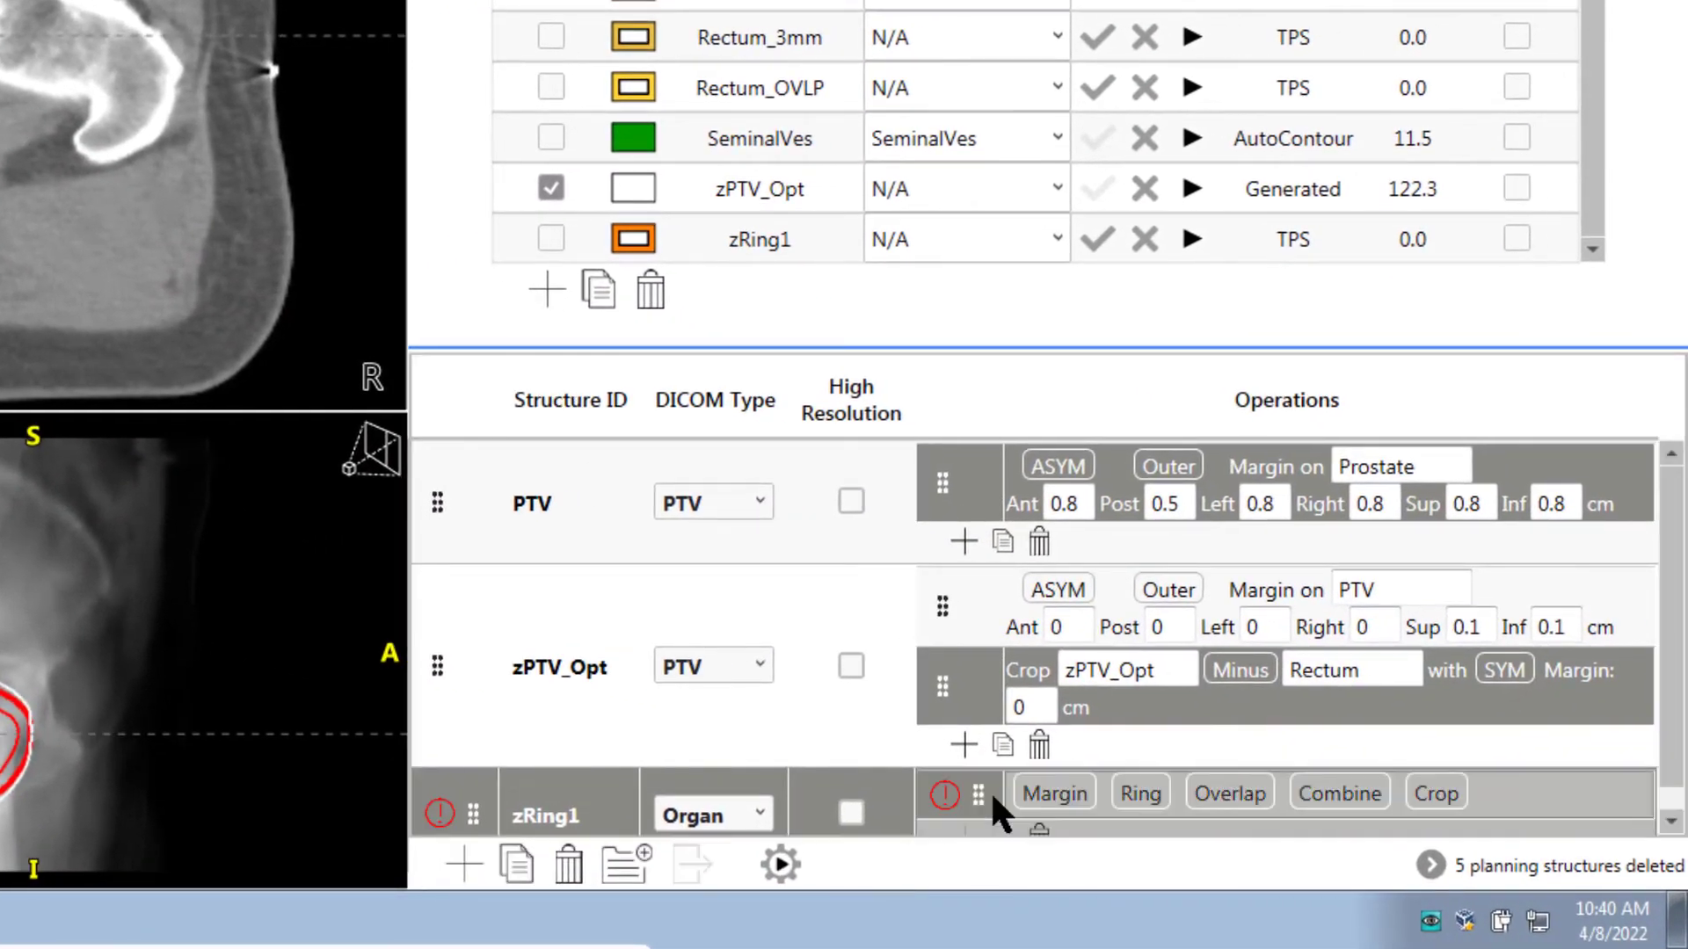
pyautogui.click(1141, 796)
pyautogui.click(1062, 789)
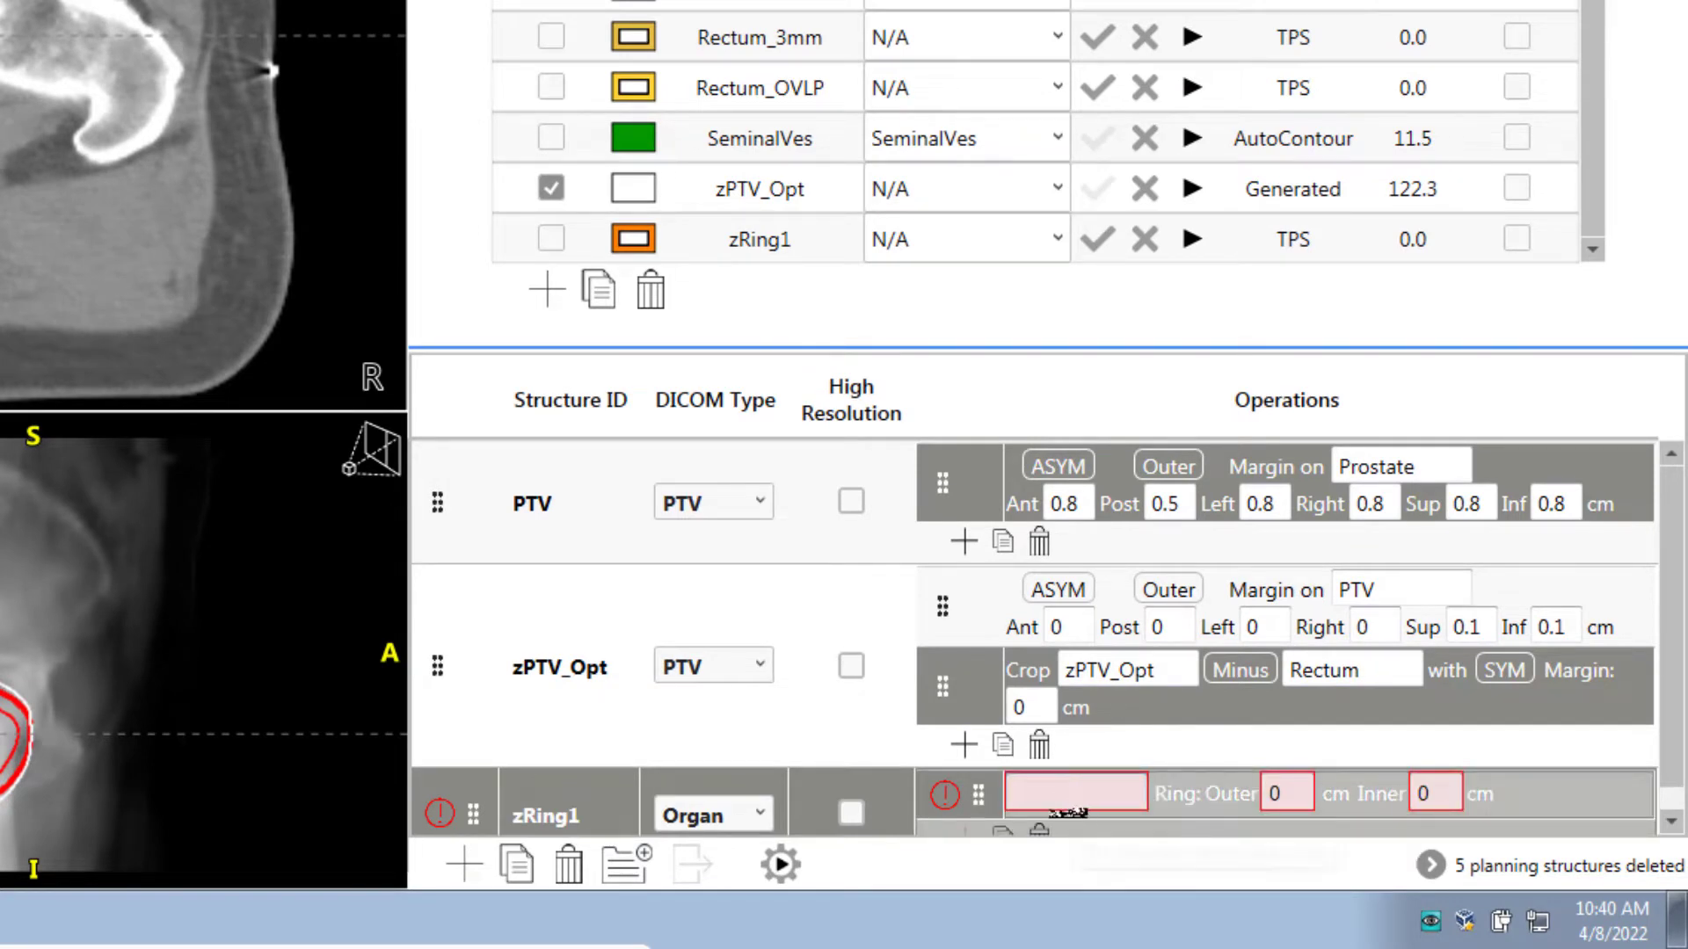
pyautogui.write('z')
pyautogui.click(1073, 820)
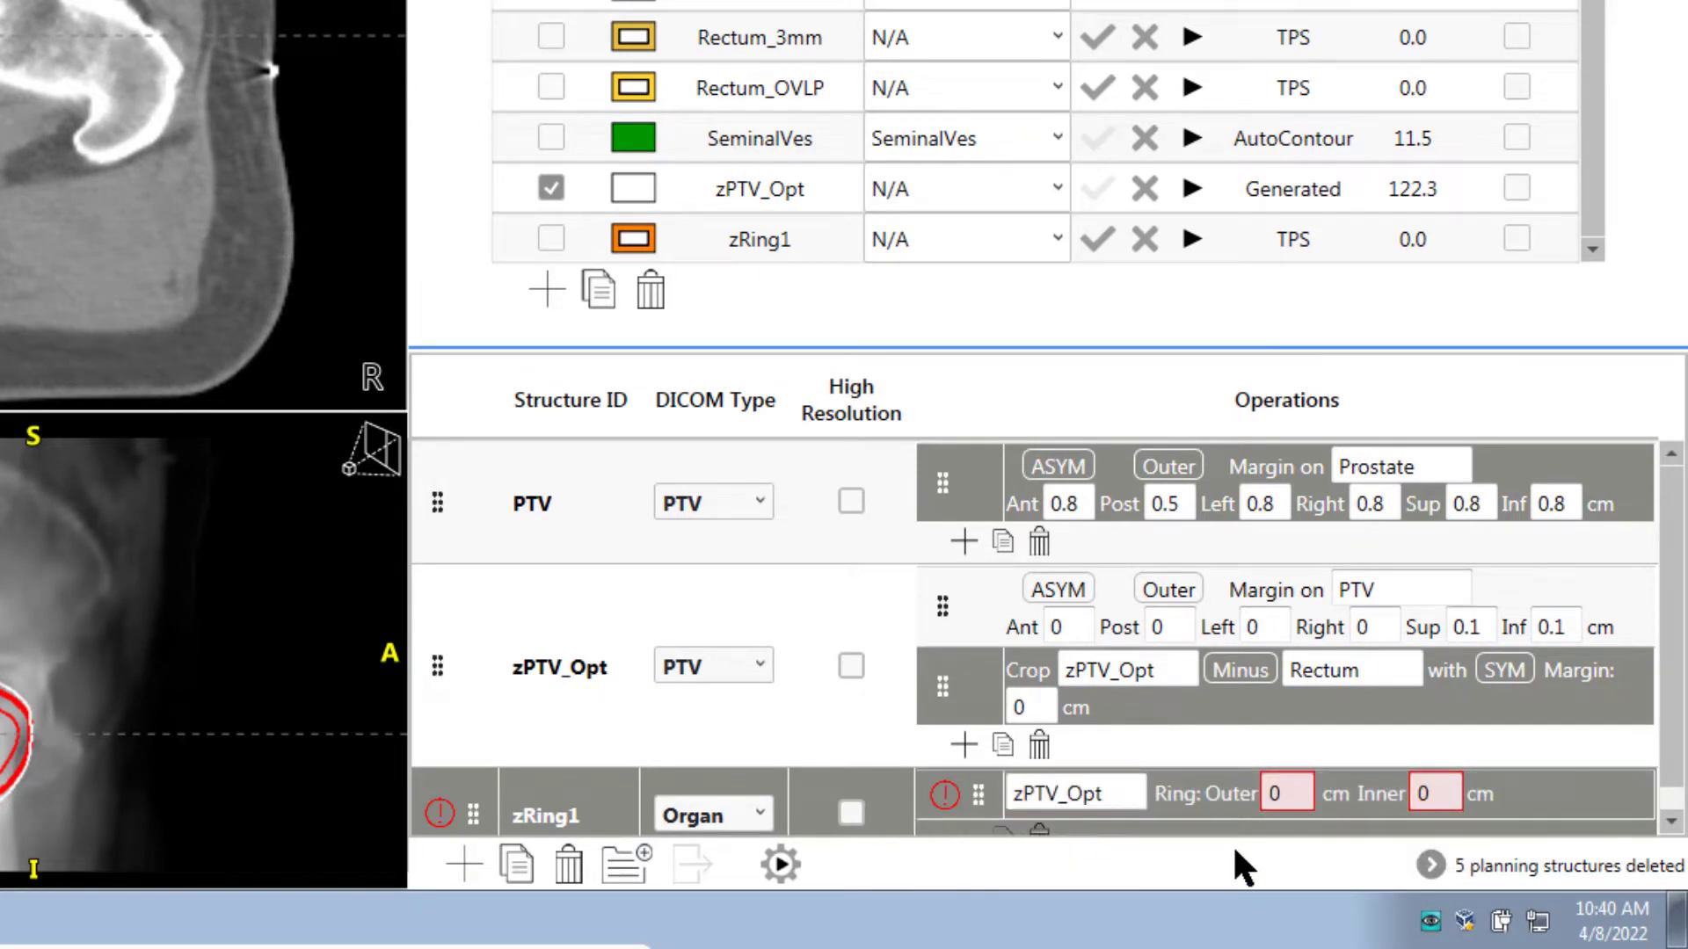
pyautogui.click(1281, 790)
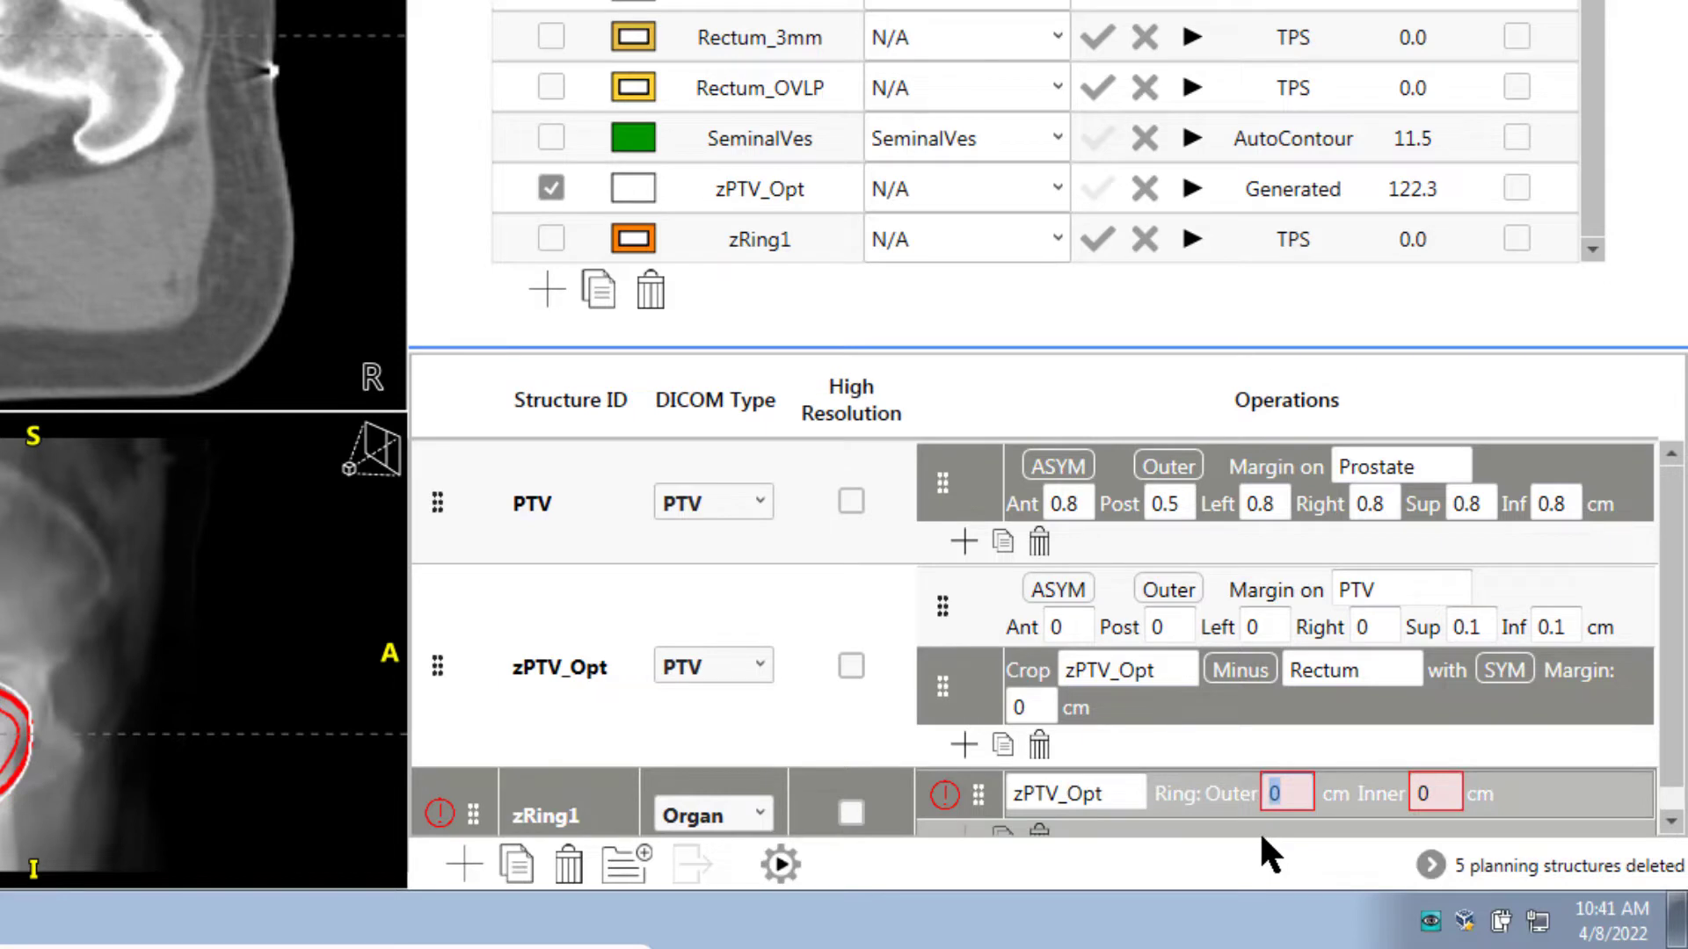
pyautogui.write('1.0')
pyautogui.click(1446, 797)
pyautogui.write('-0.1')
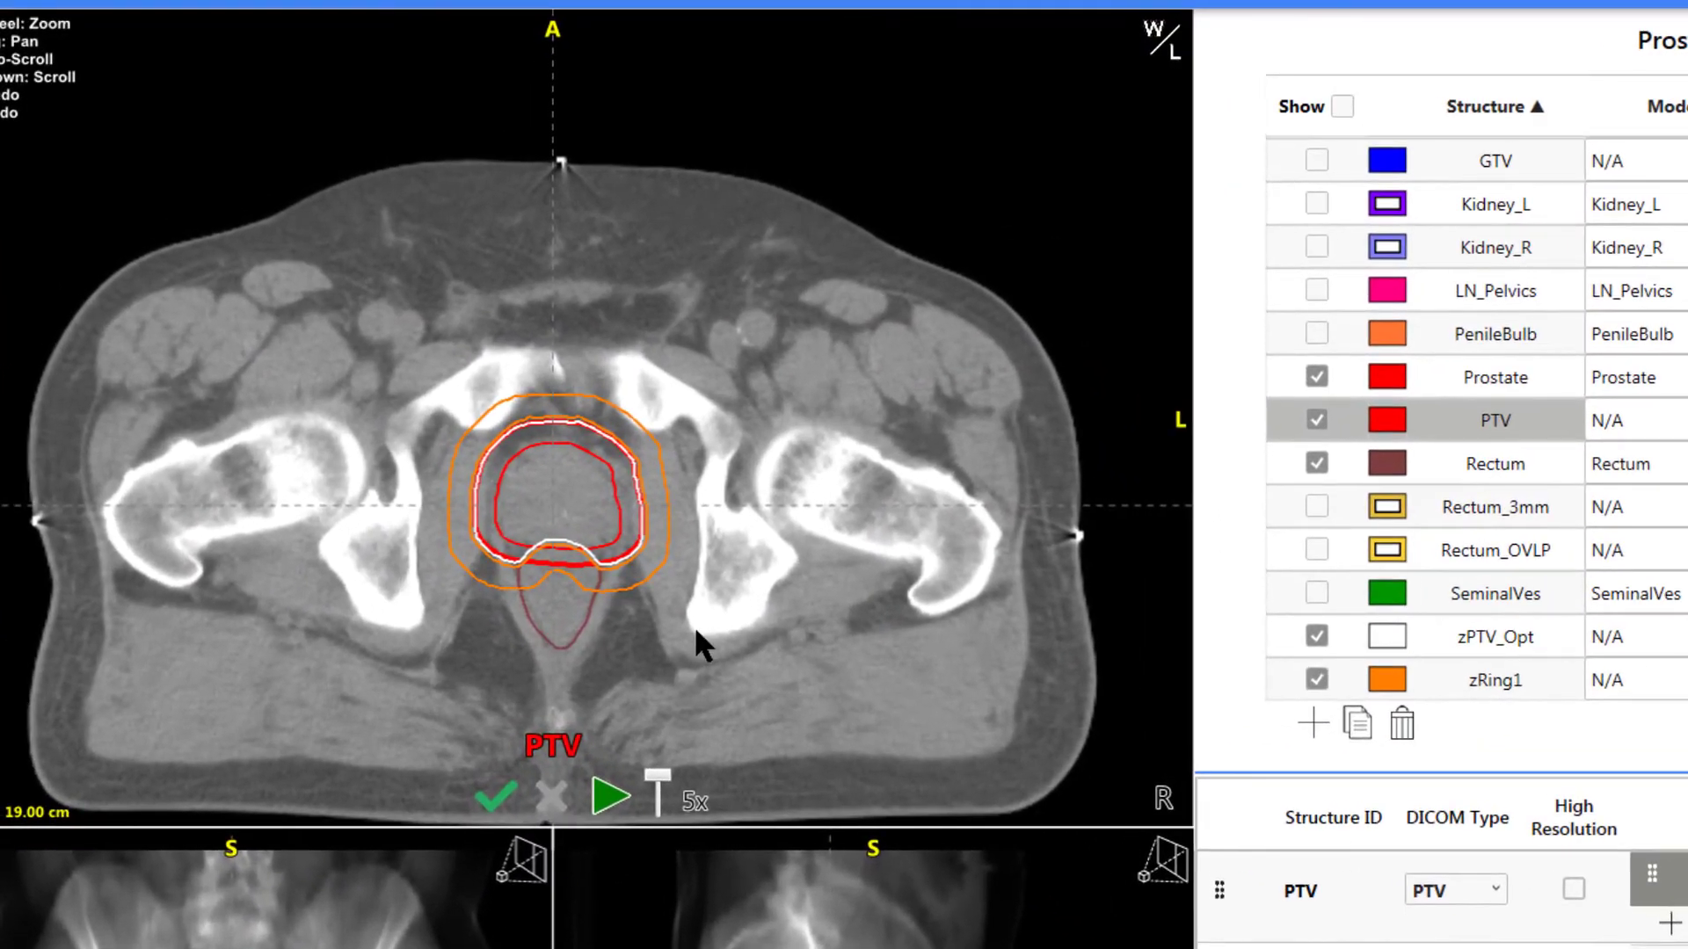
pyautogui.scroll(4, 690, 622)
pyautogui.scroll(3, 698, 632)
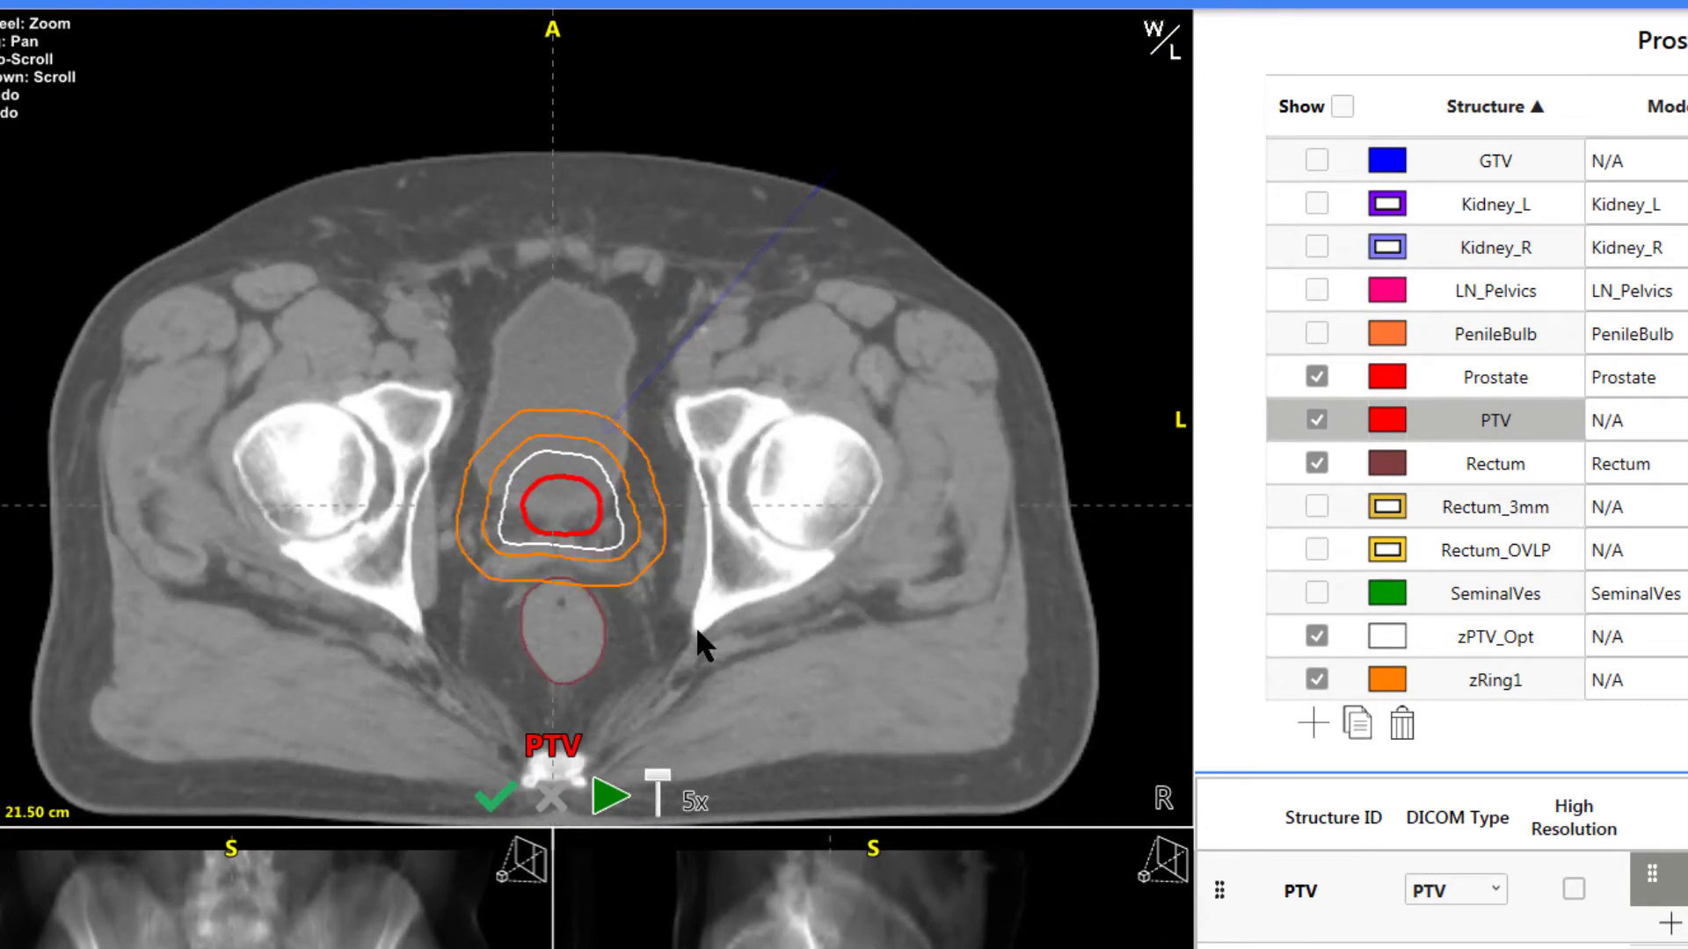
pyautogui.scroll(-4, 697, 630)
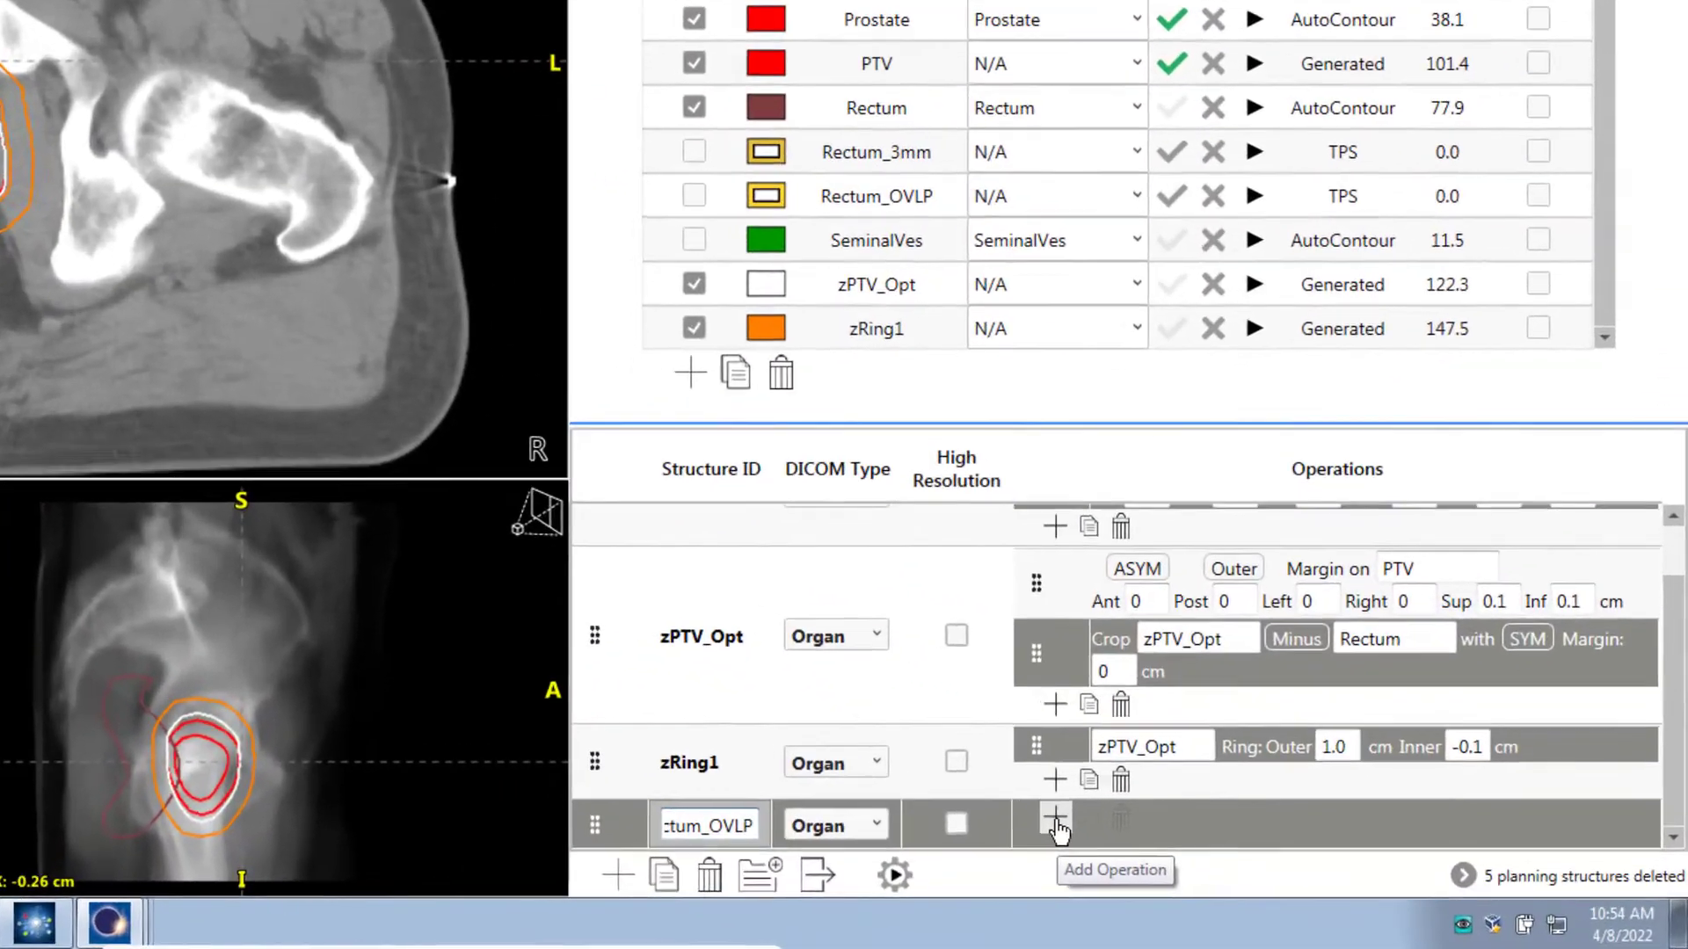
# Add an Overlap operation to Rectum_OVLP combining PTV and Rectum
pyautogui.click(1217, 855)
pyautogui.click(1218, 765)
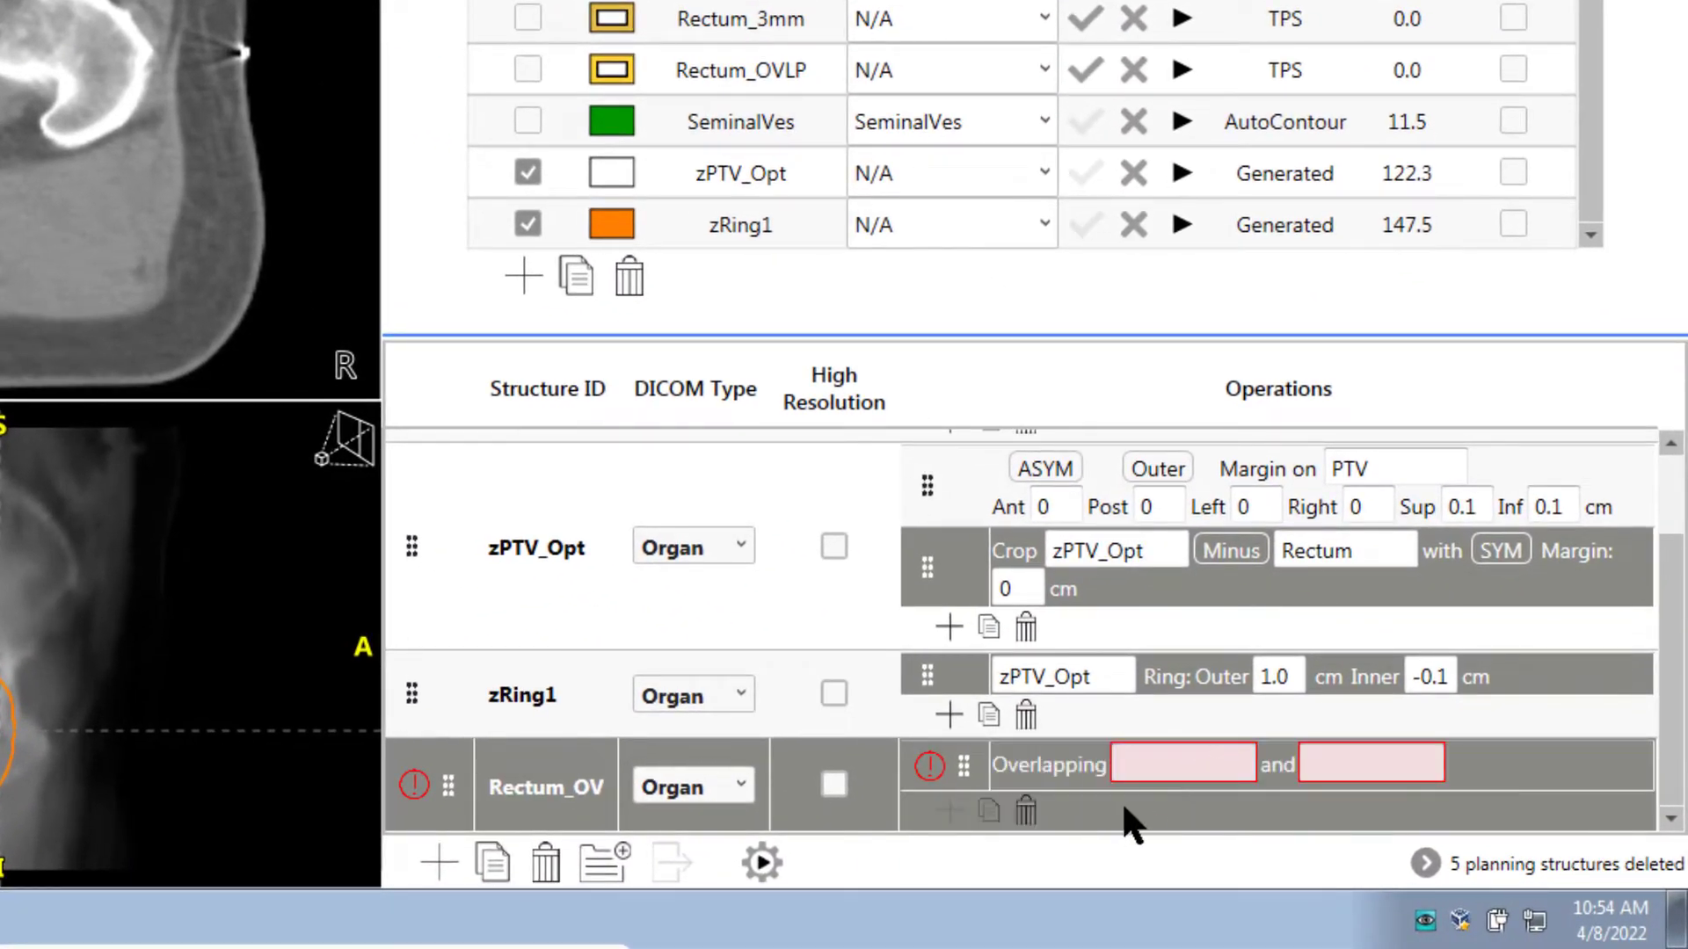
pyautogui.click(1143, 763)
pyautogui.write('PTV')
pyautogui.click(1347, 771)
pyautogui.write('R')
pyautogui.click(1345, 508)
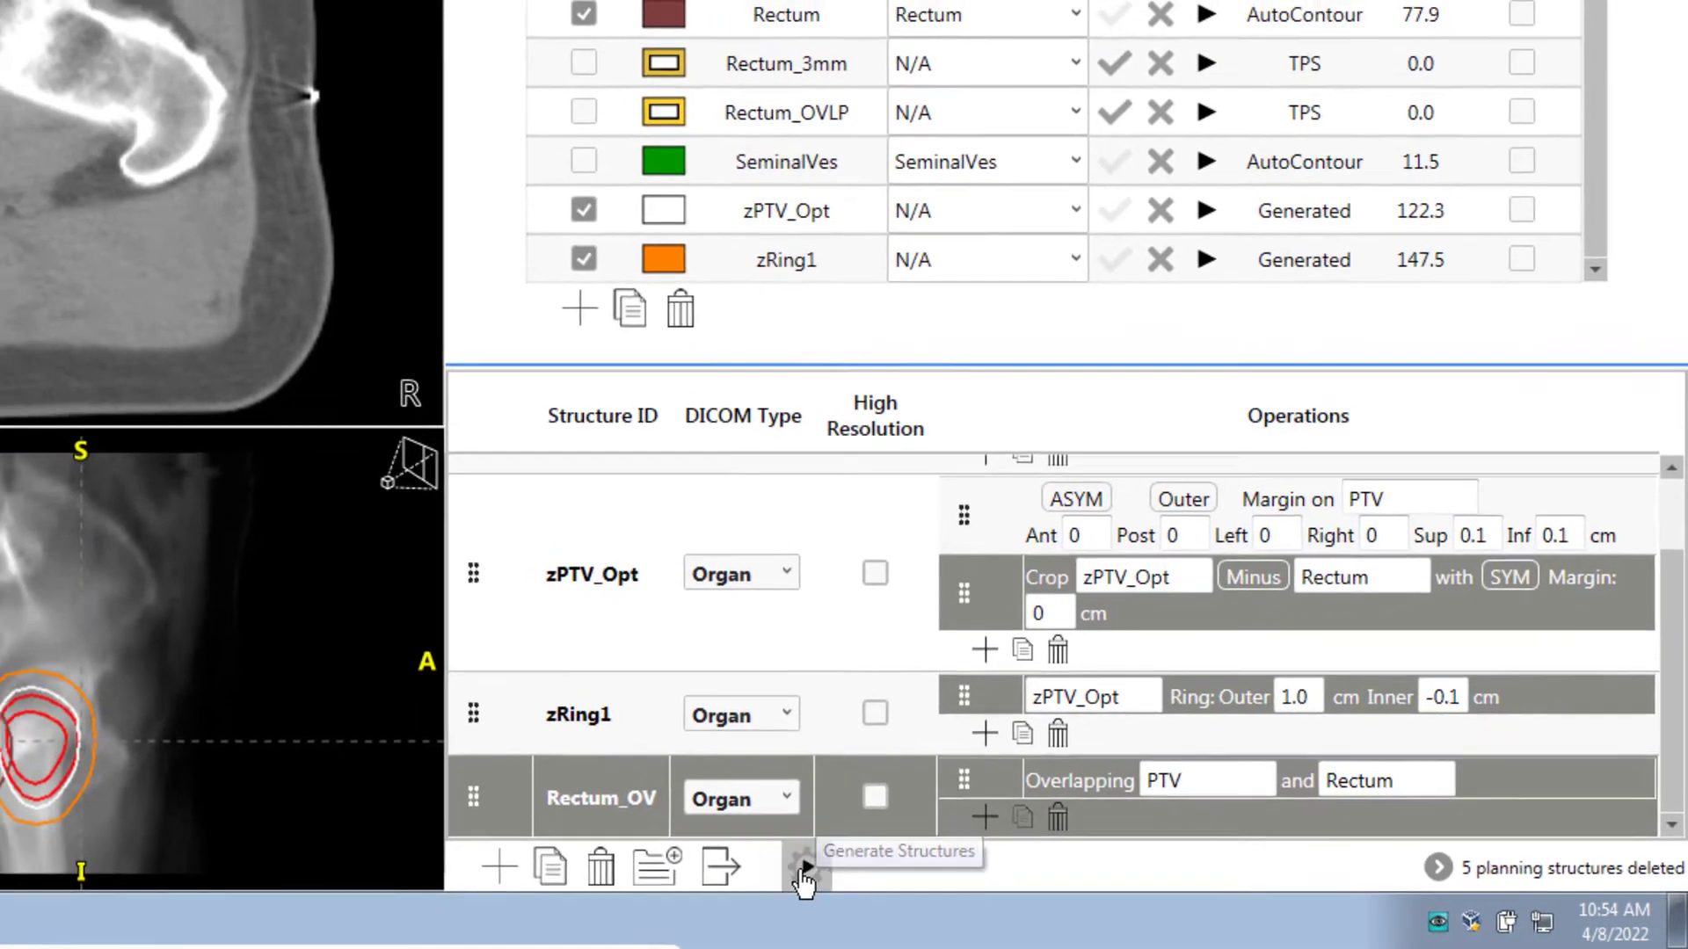
# Generate the 3.3 cc Rectum_OVLP contour and show it, hiding Prostate and other contours
pyautogui.click(762, 862)
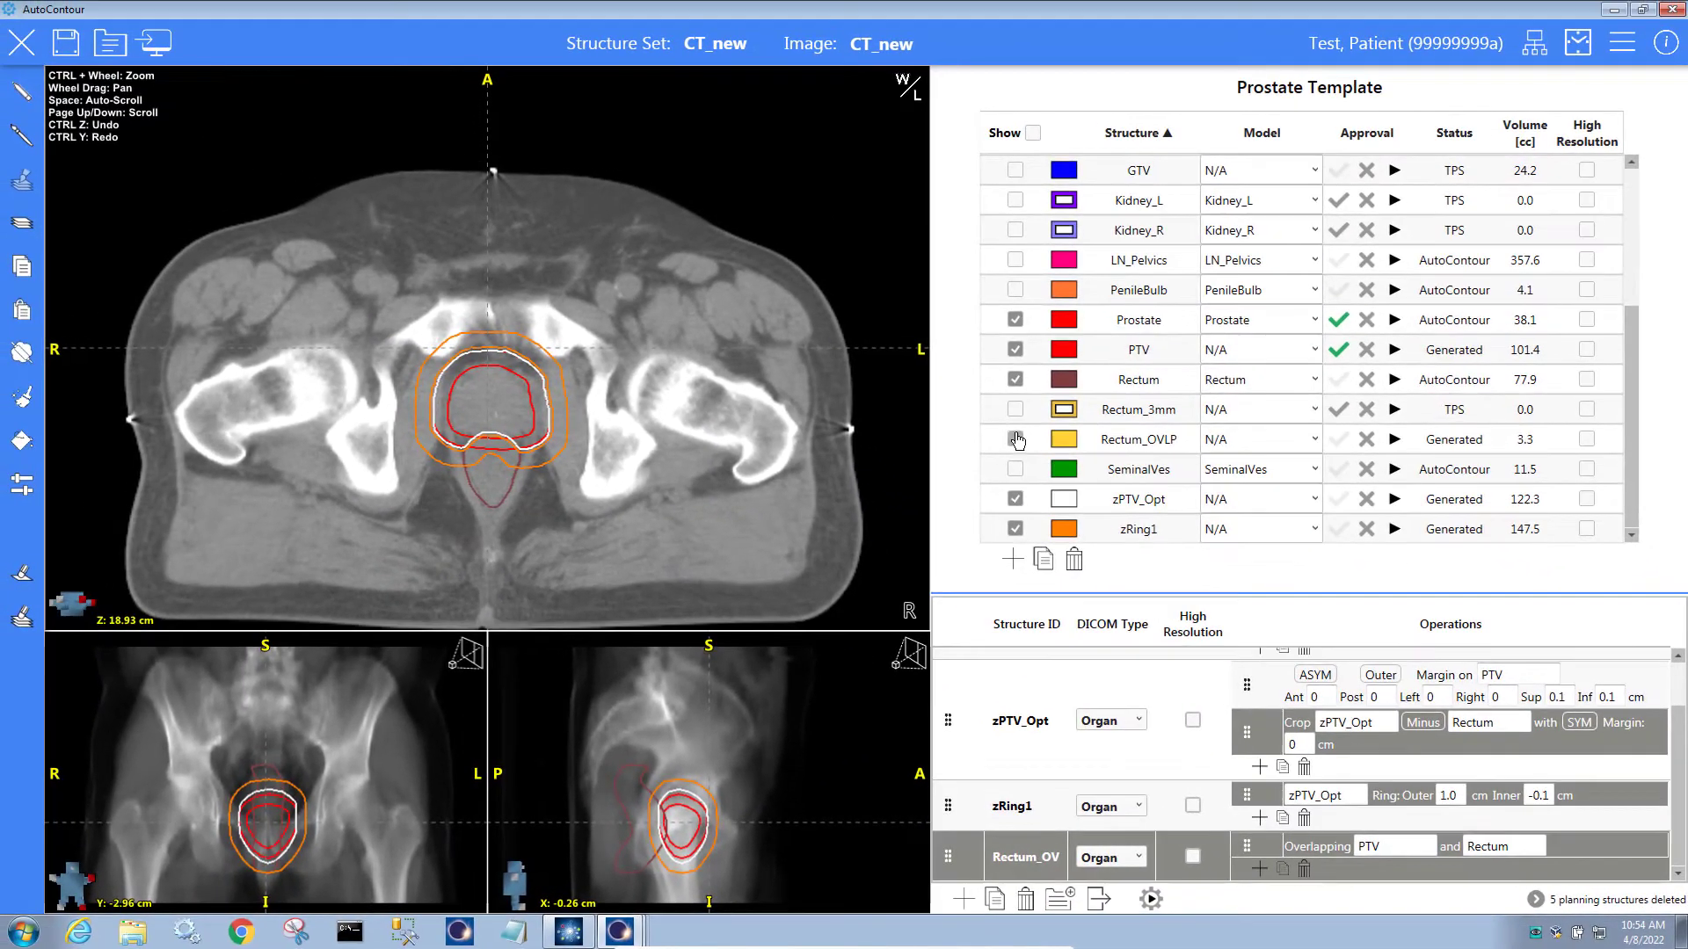
pyautogui.click(1015, 499)
pyautogui.click(1015, 529)
pyautogui.click(1015, 319)
pyautogui.scroll(-5, 567, 468)
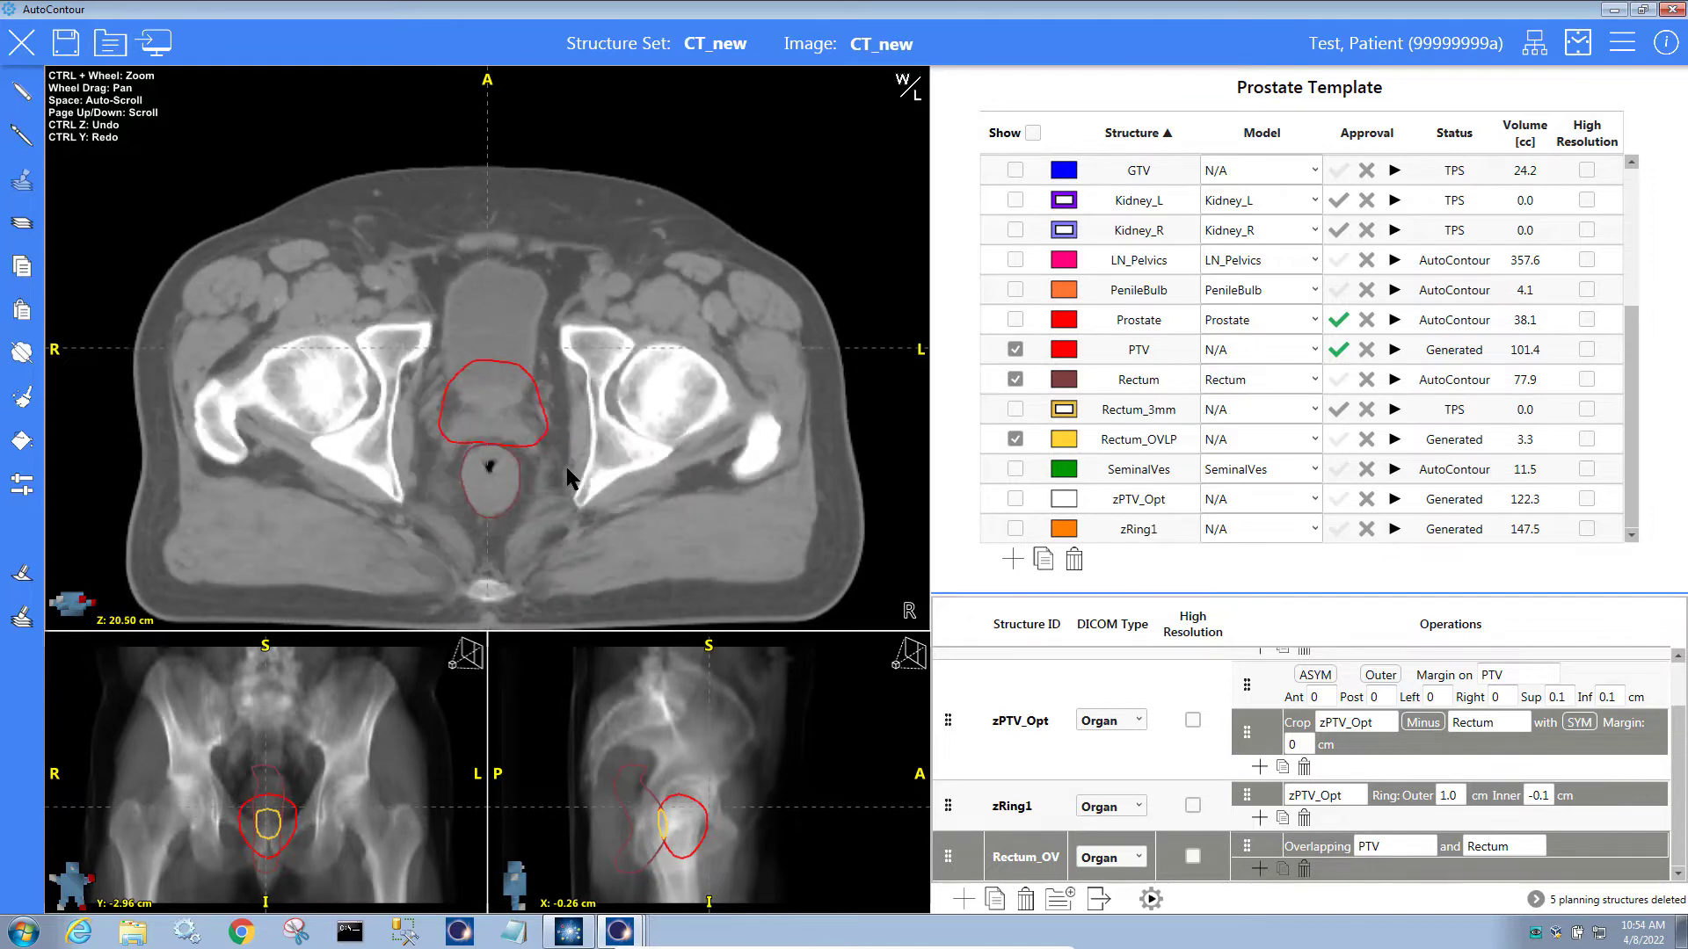
pyautogui.scroll(6, 567, 467)
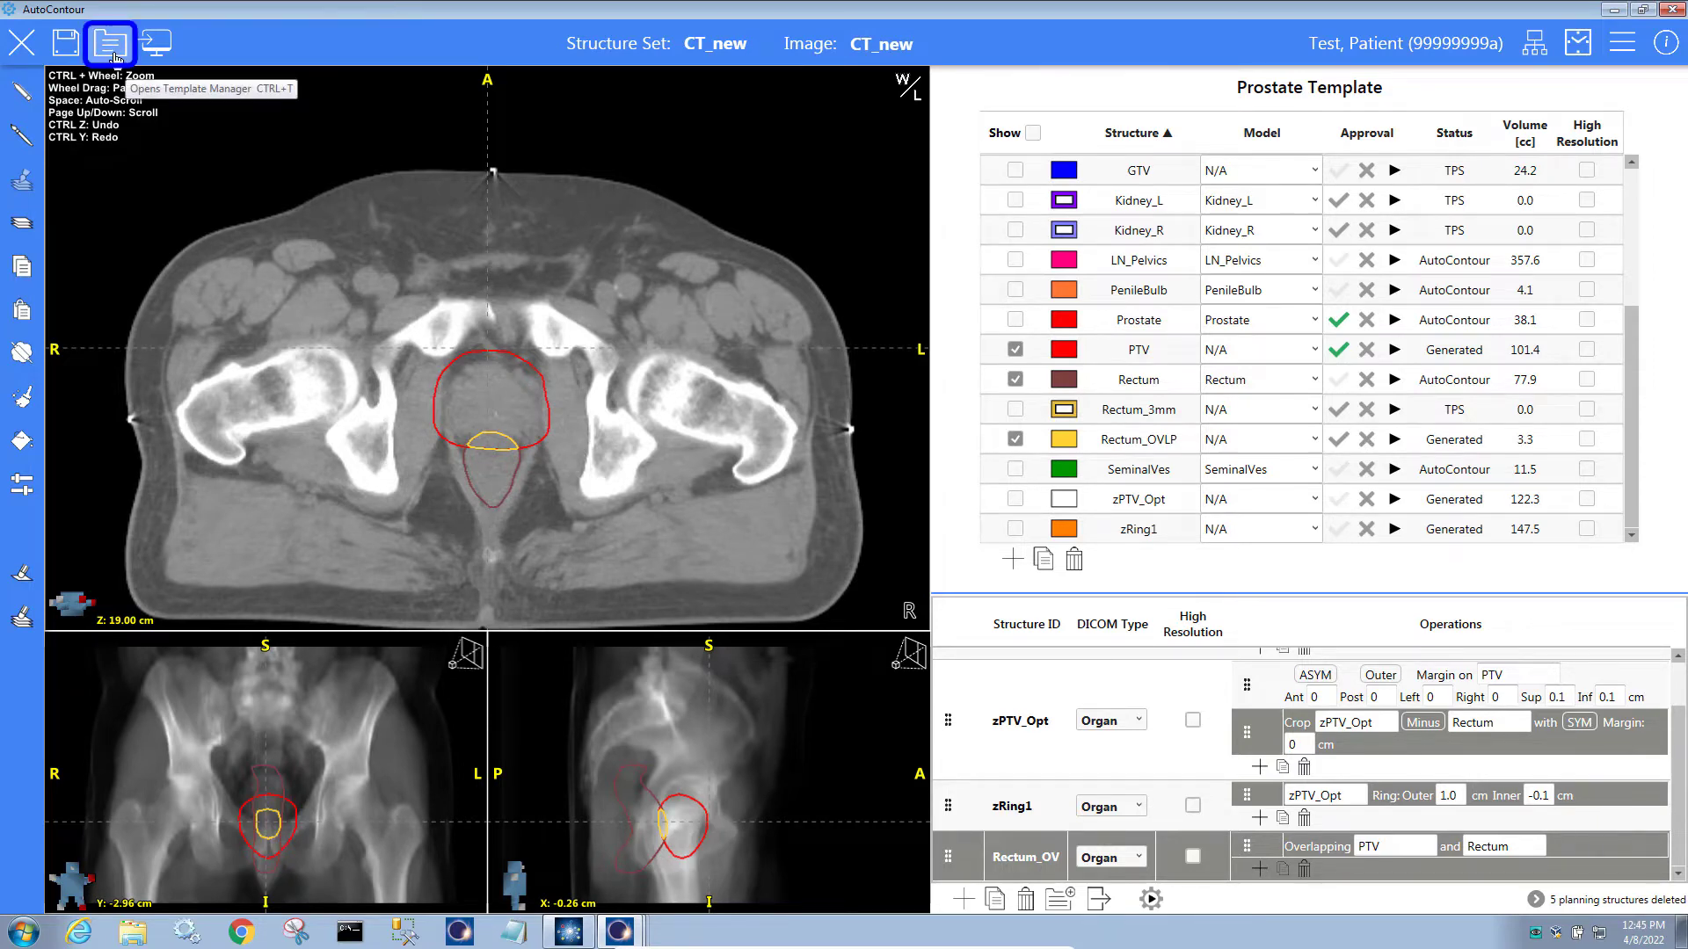
# In the Template Manager, select the Prostate template to view its structures
pyautogui.click(112, 51)
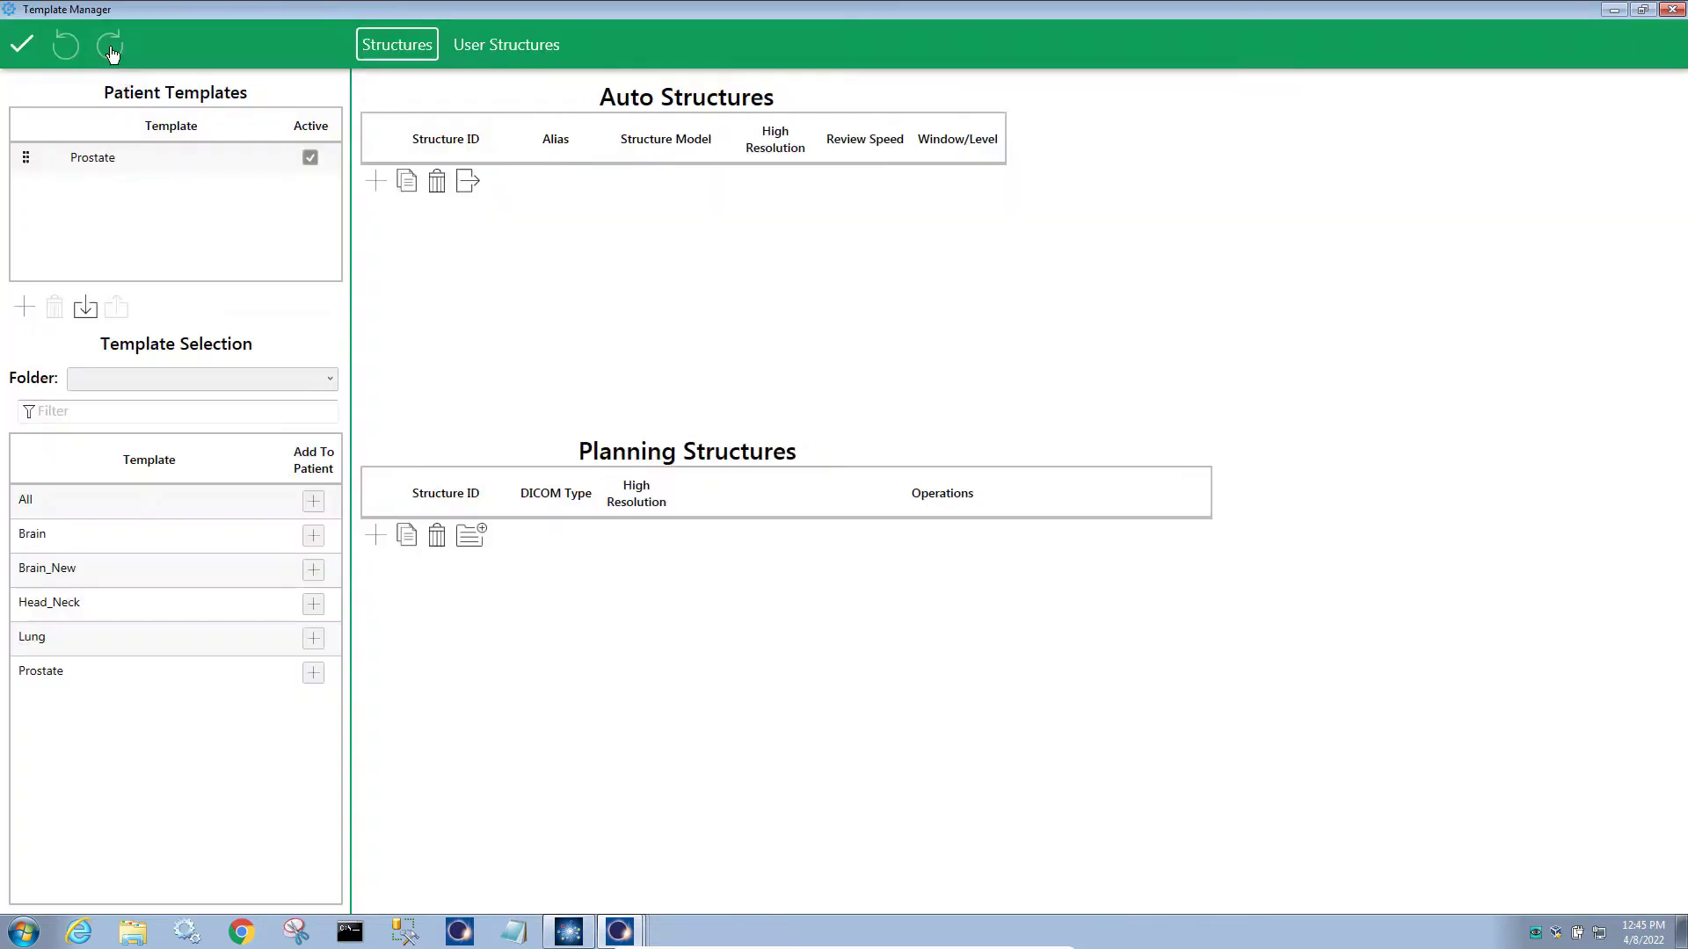
pyautogui.click(120, 156)
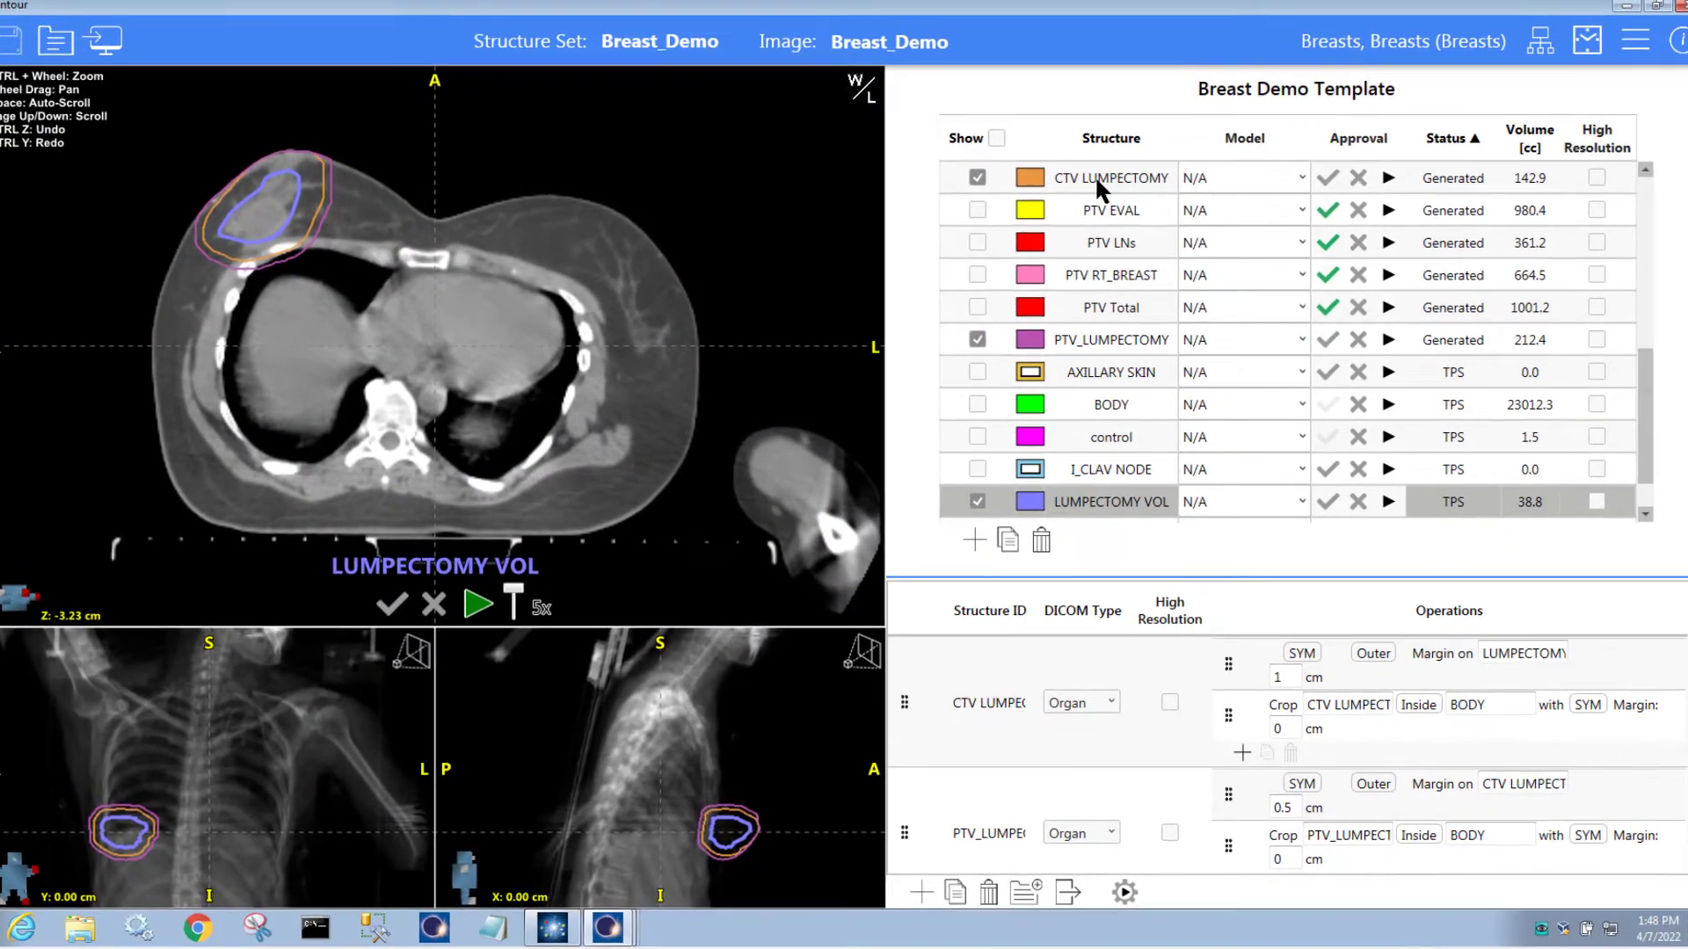
# Display the CTV LUMPECTOMY, PTV_LUMPECTOMY and PTV EVAL contours across the breast CT slices
pyautogui.click(1097, 181)
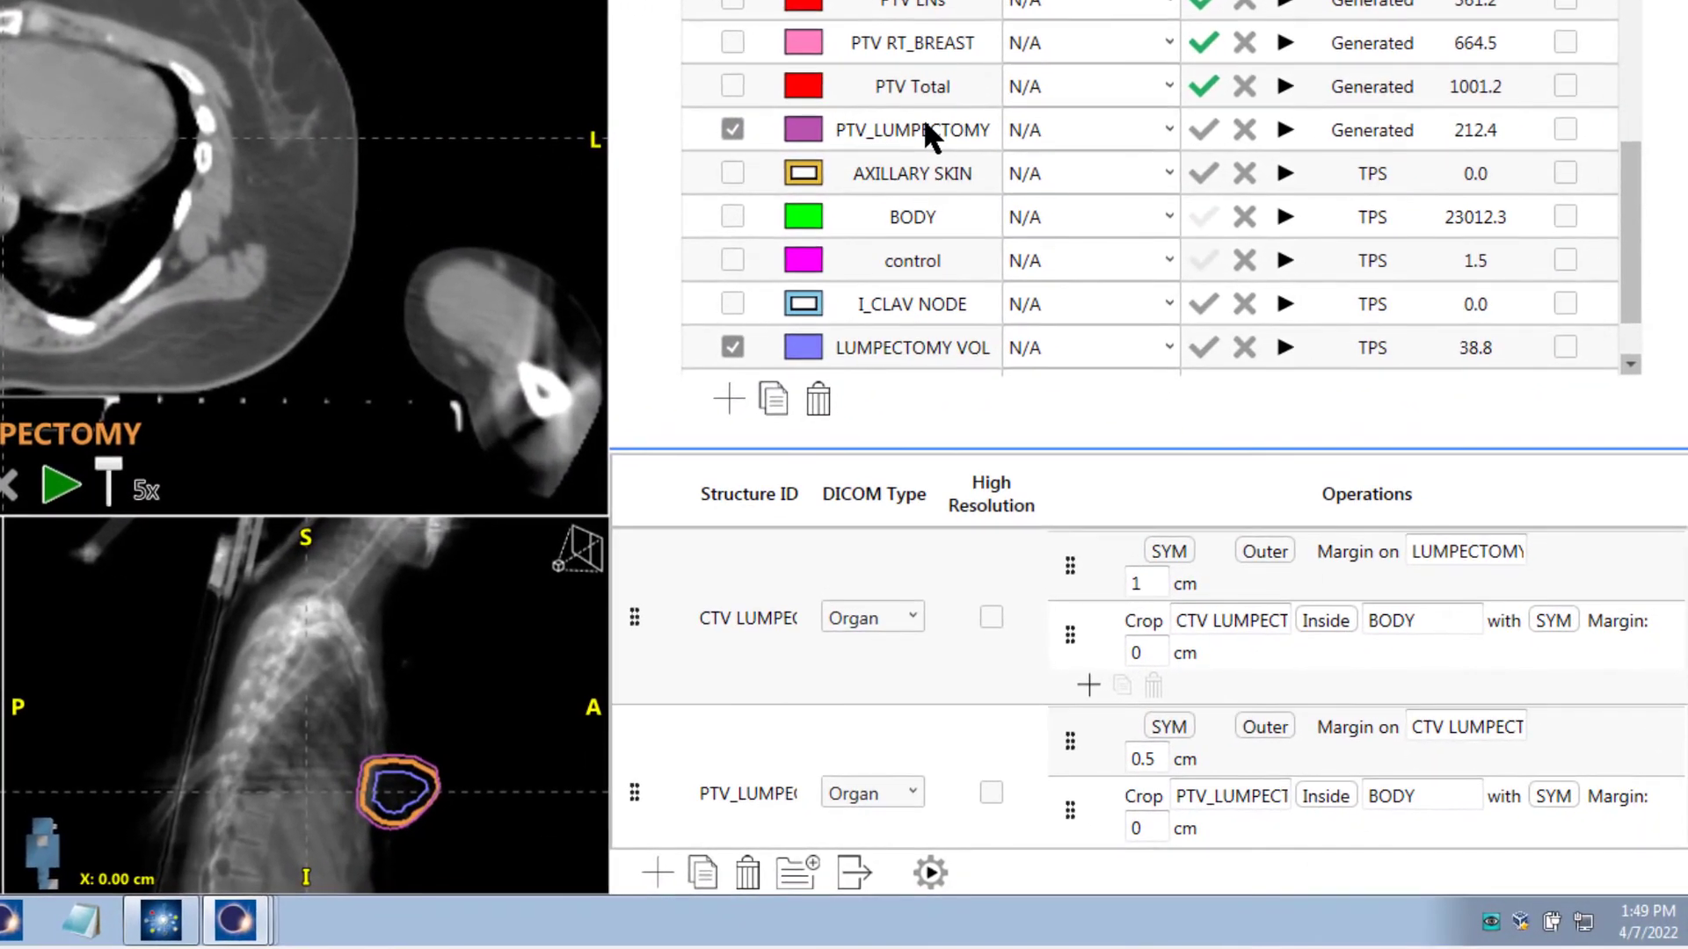
pyautogui.click(924, 123)
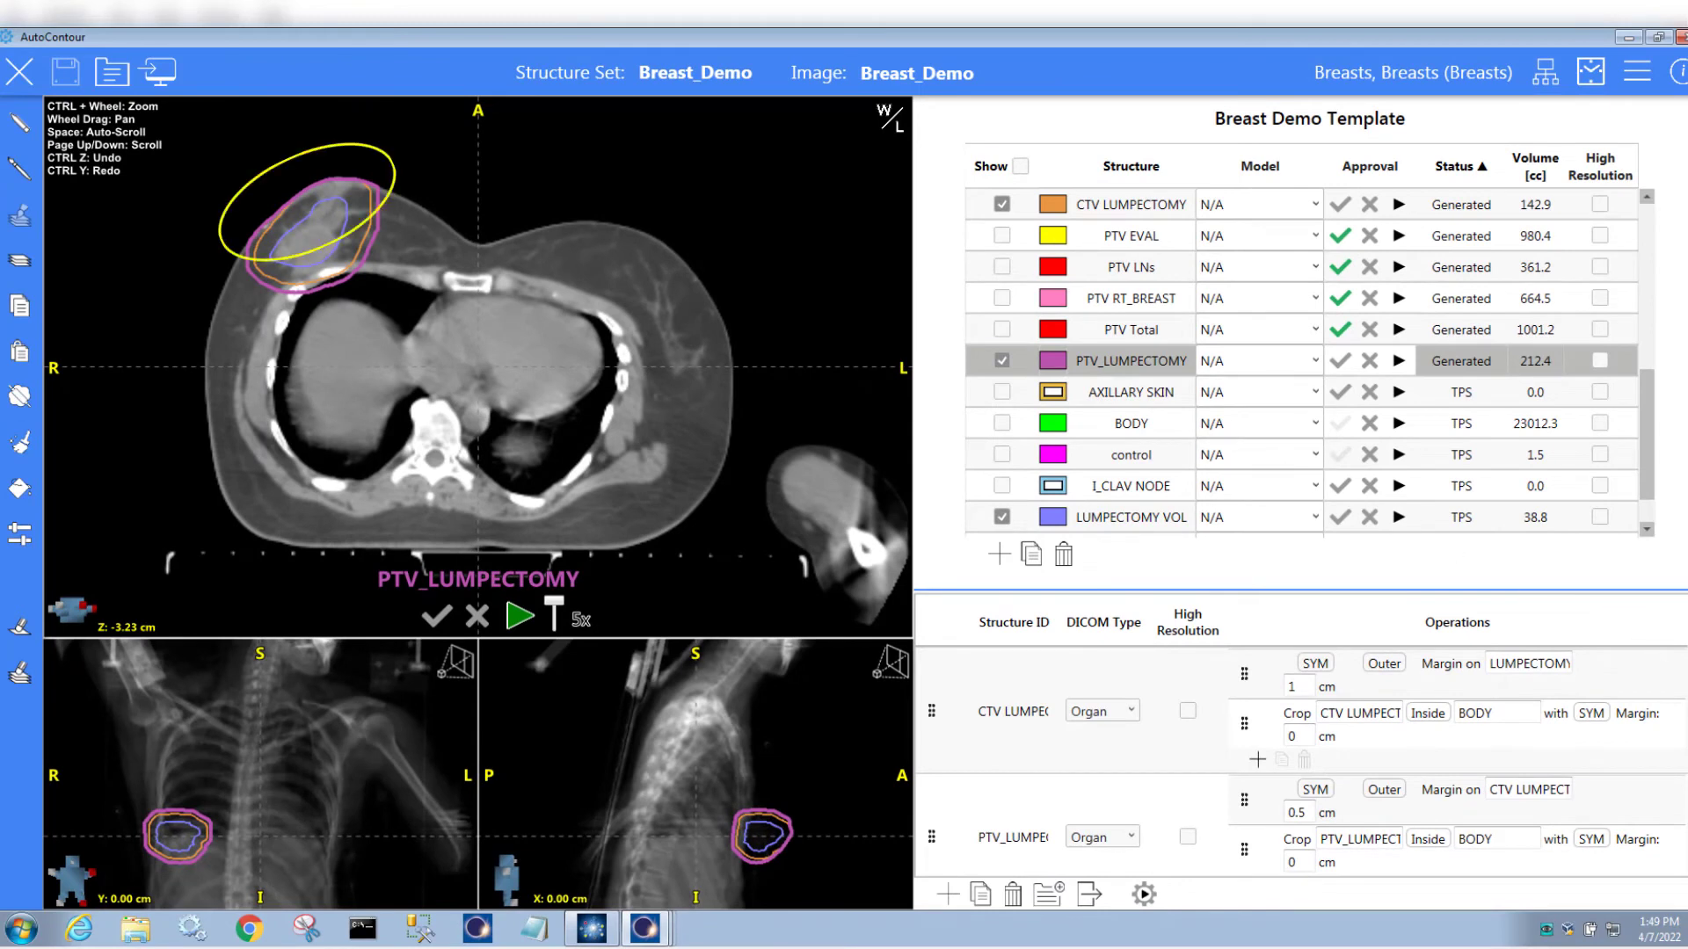
pyautogui.scroll(-5, 1301, 761)
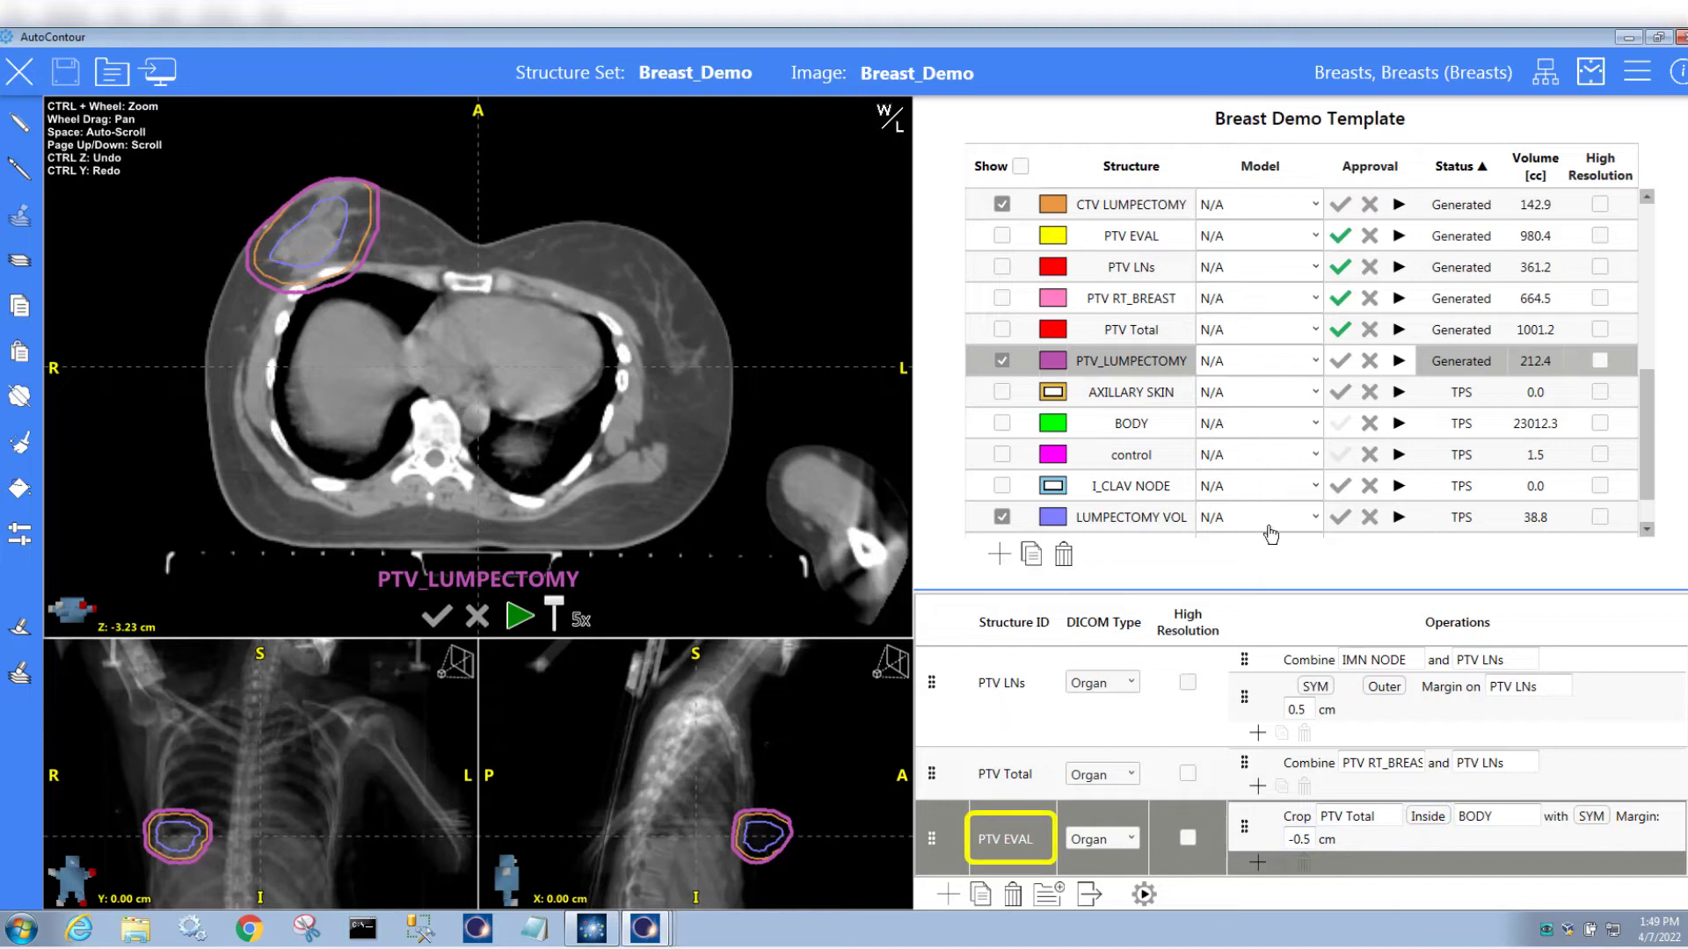
pyautogui.click(1112, 232)
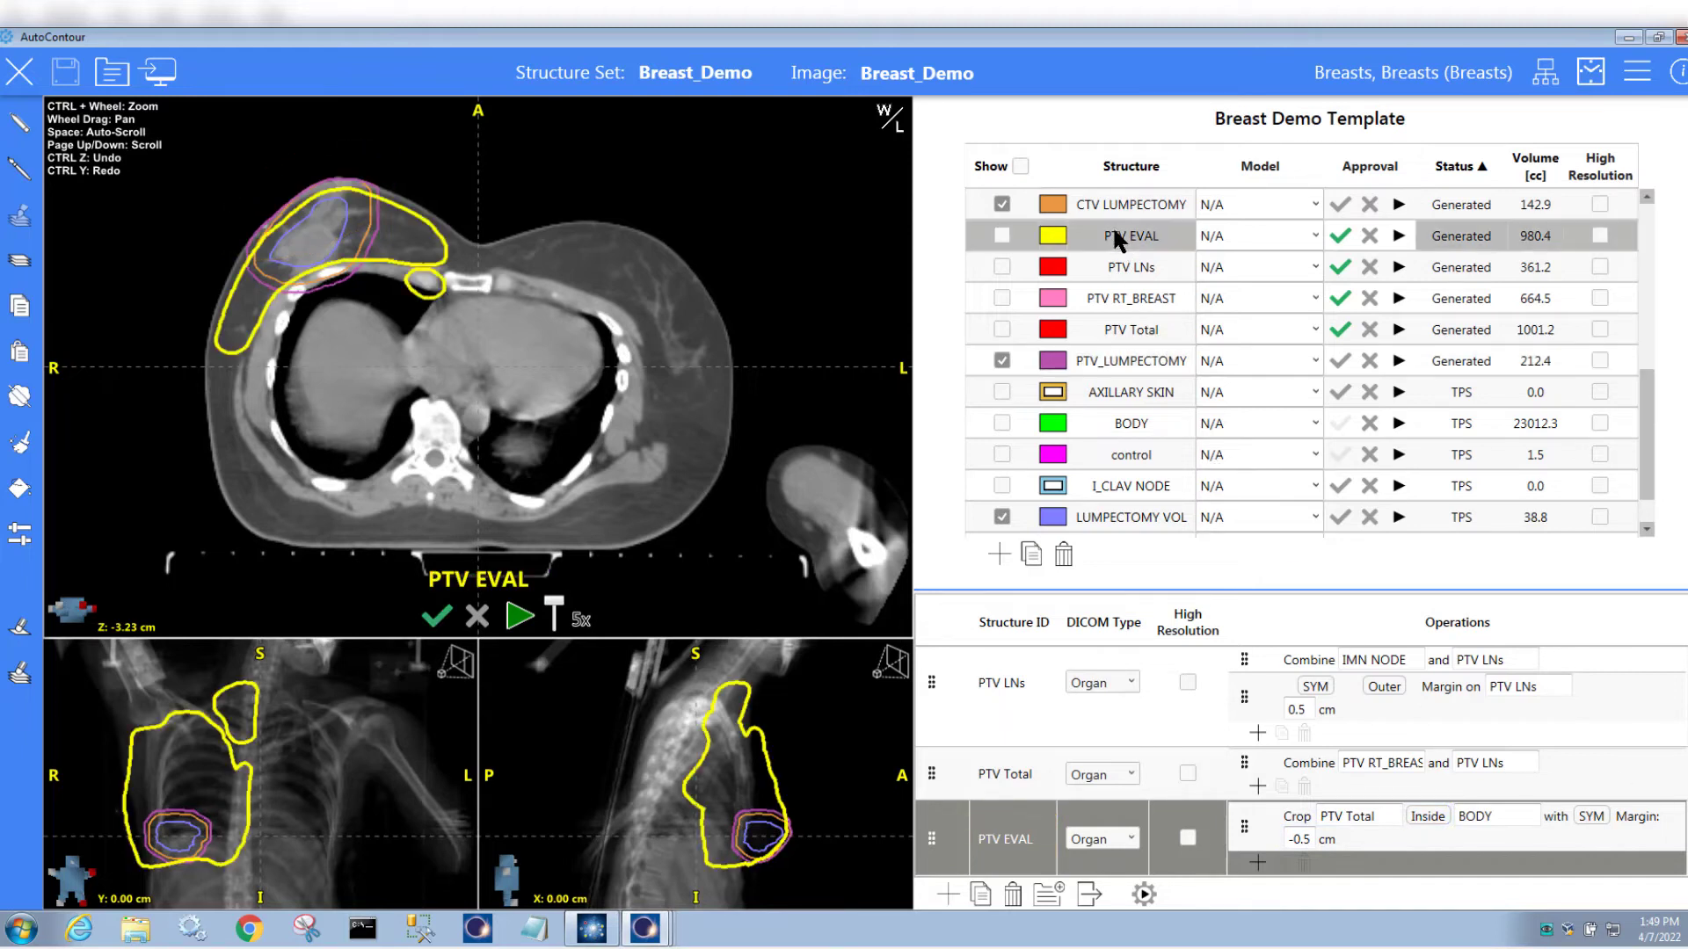
pyautogui.scroll(3, 652, 274)
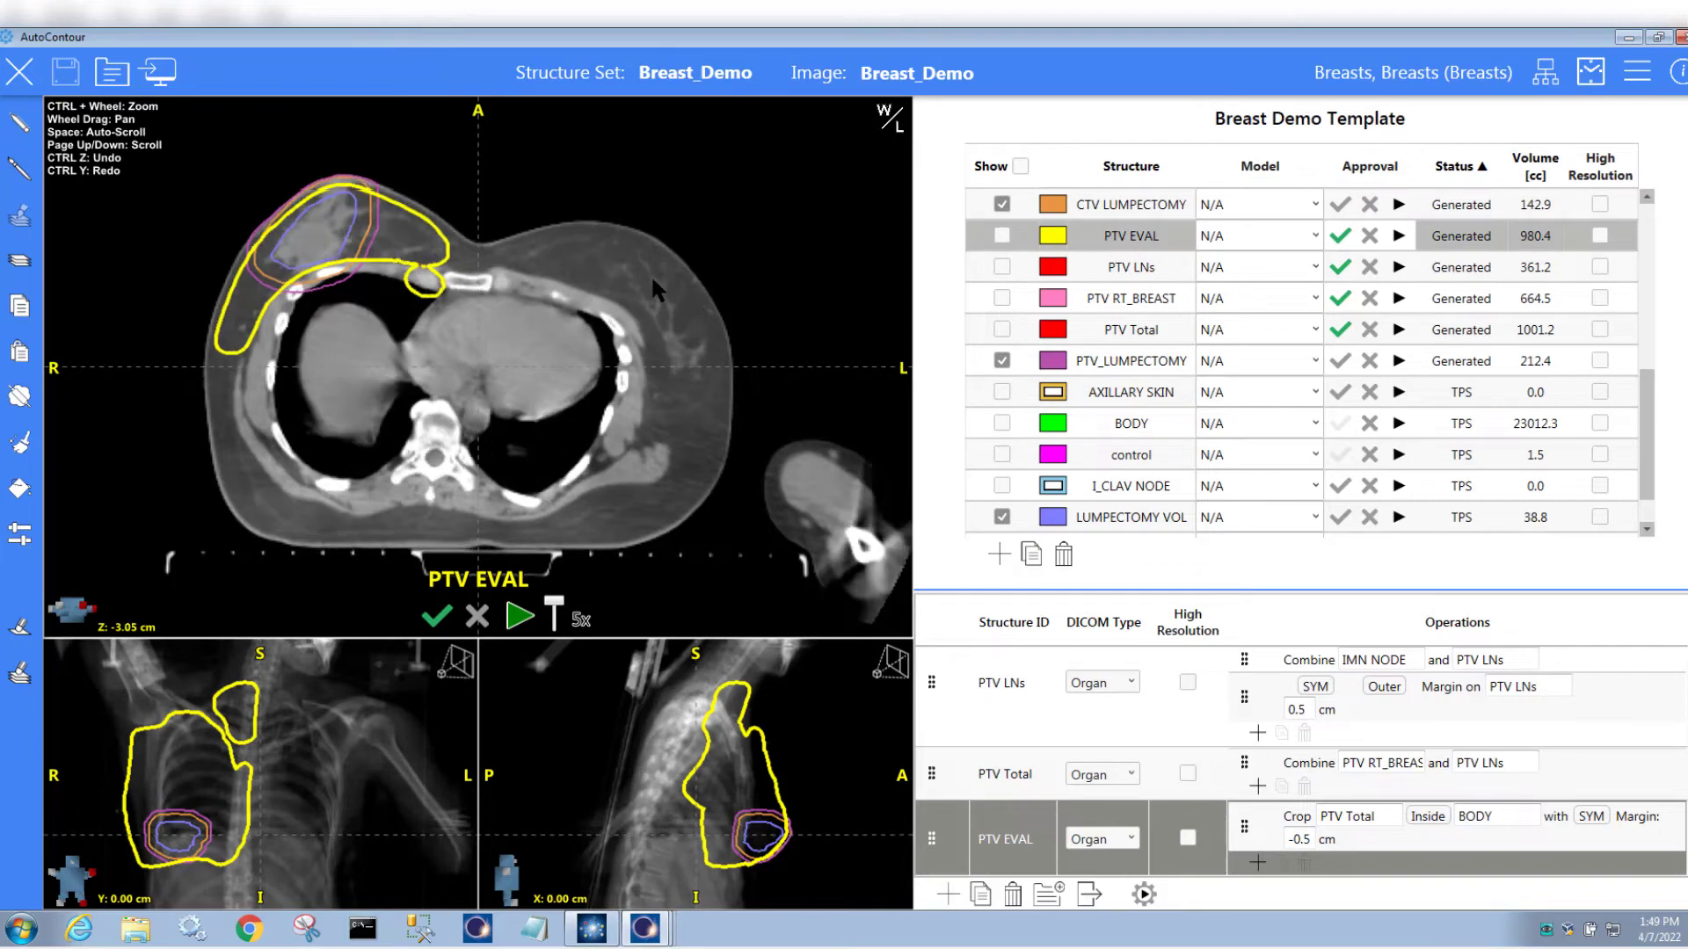
pyautogui.scroll(7, 644, 282)
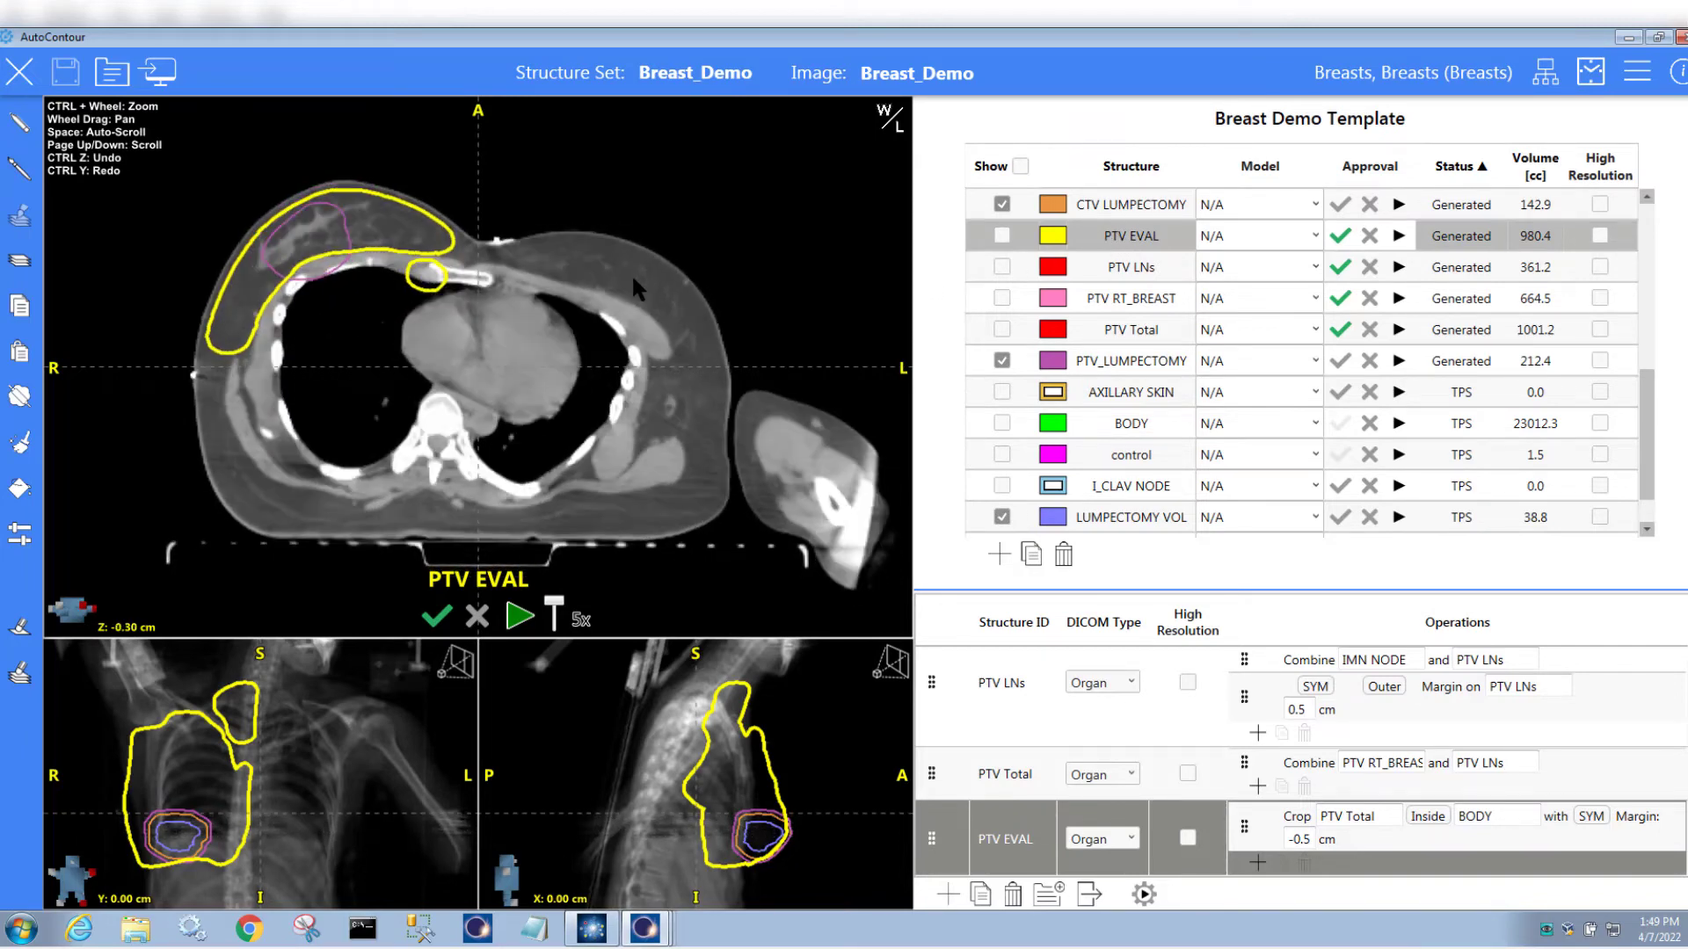
pyautogui.scroll(5, 638, 288)
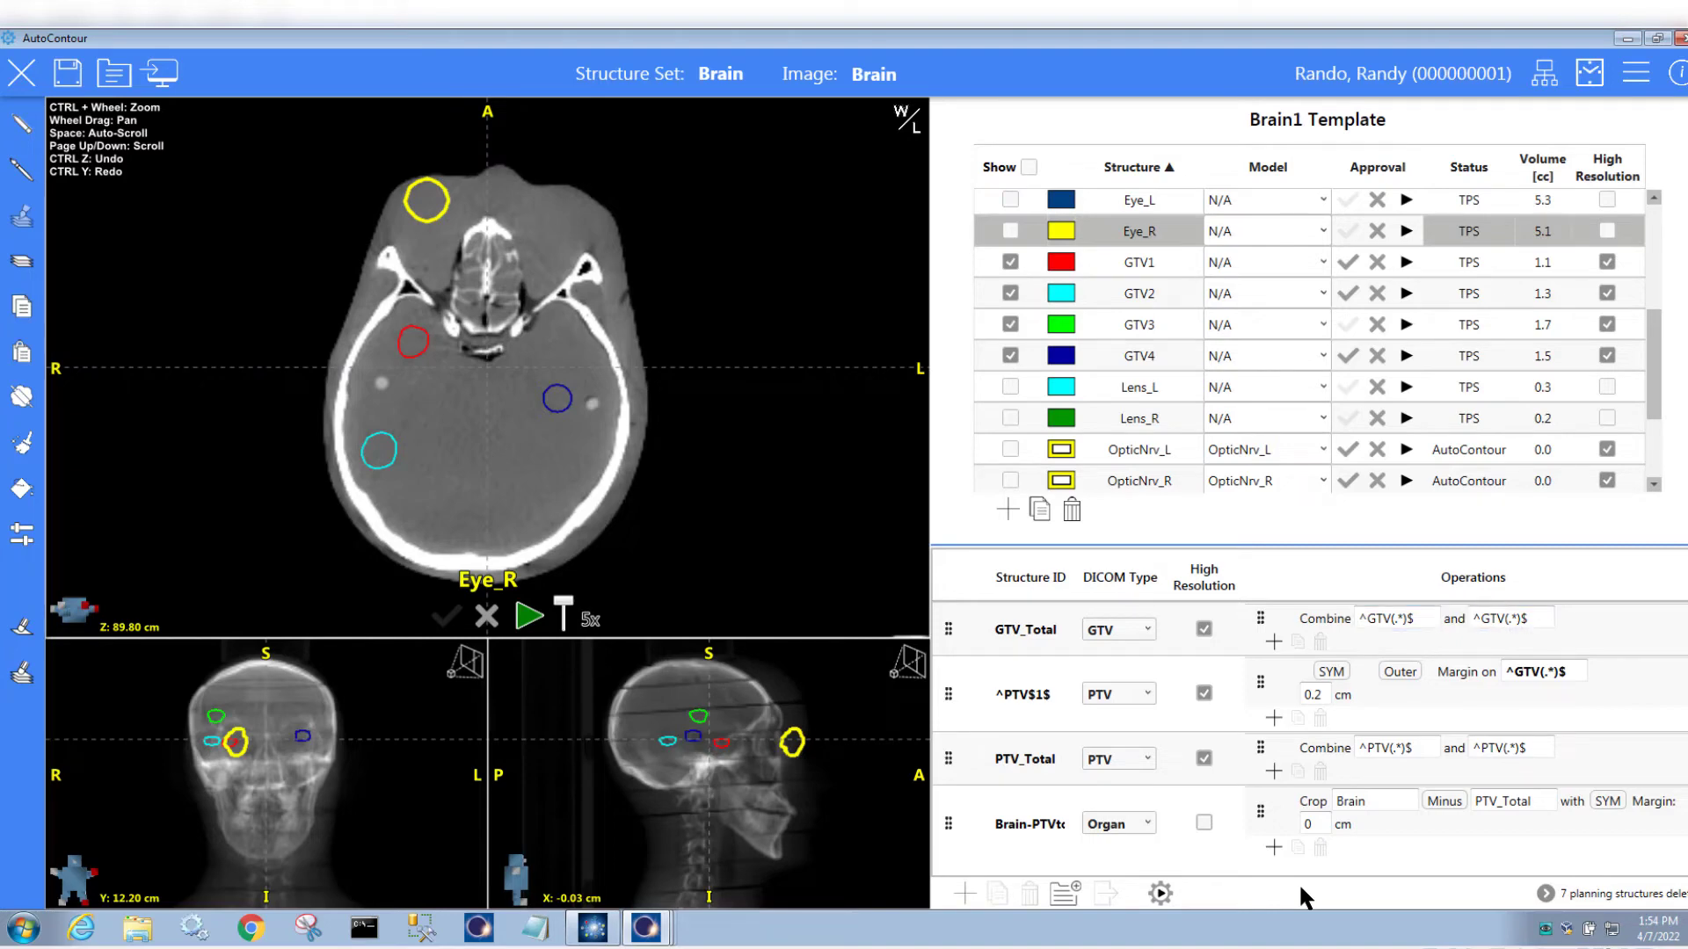
# Generate the Brain1 planning contours, sort the list by Status, and show Brain-PTVtot
pyautogui.click(1160, 894)
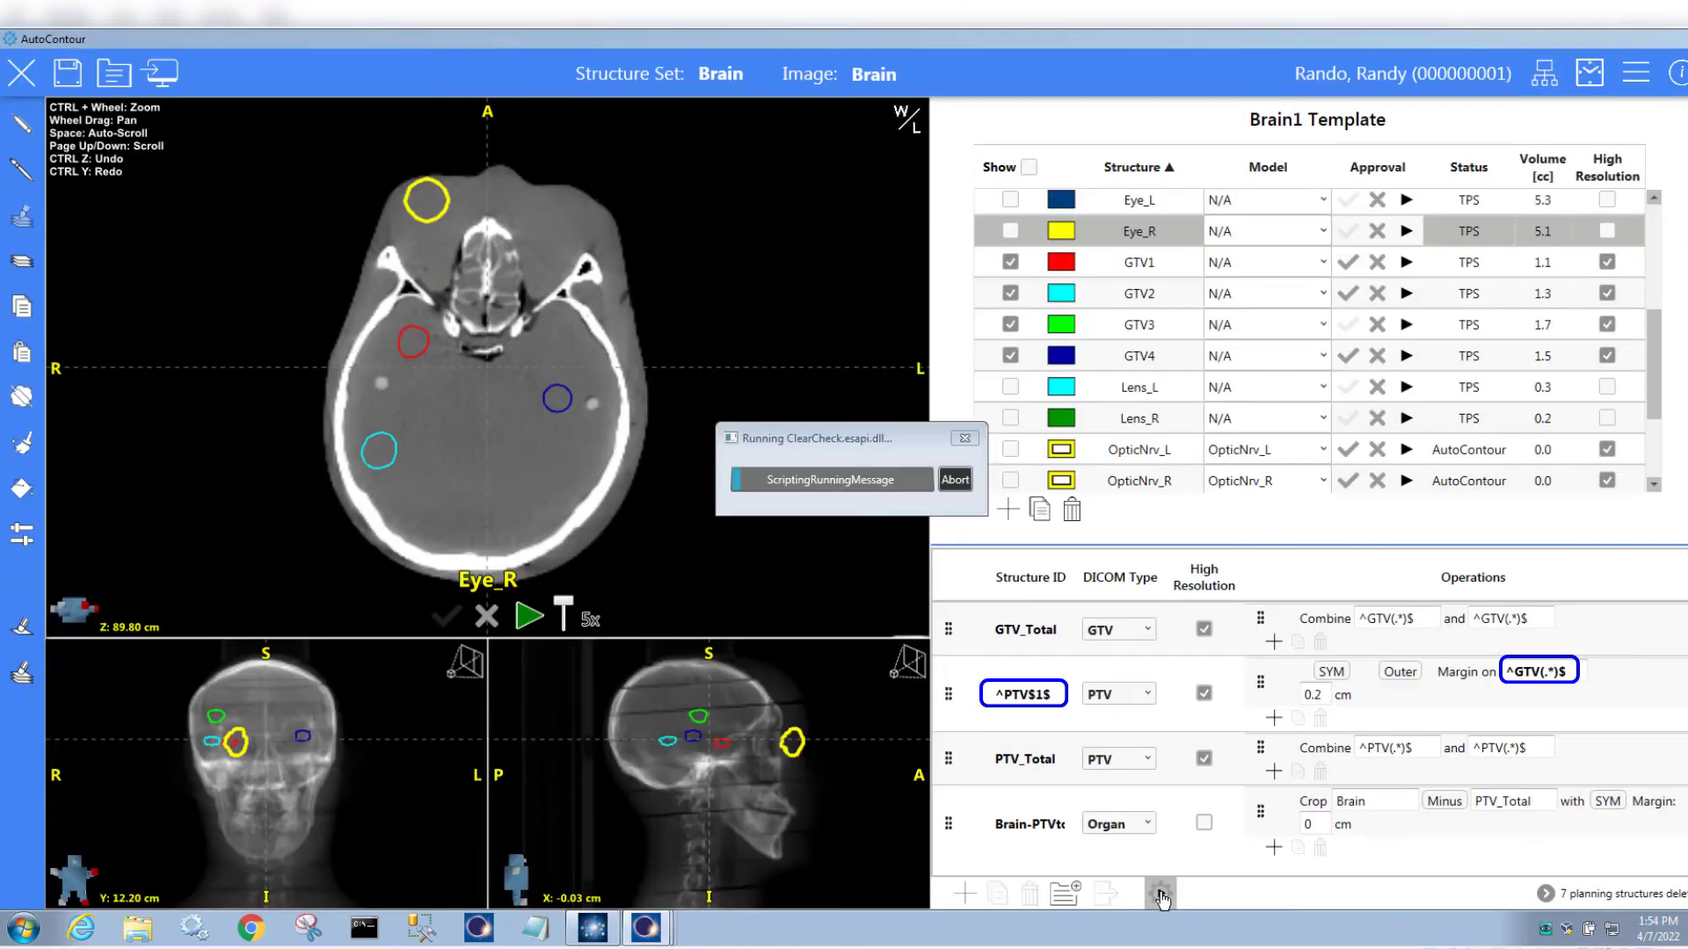
pyautogui.click(1466, 169)
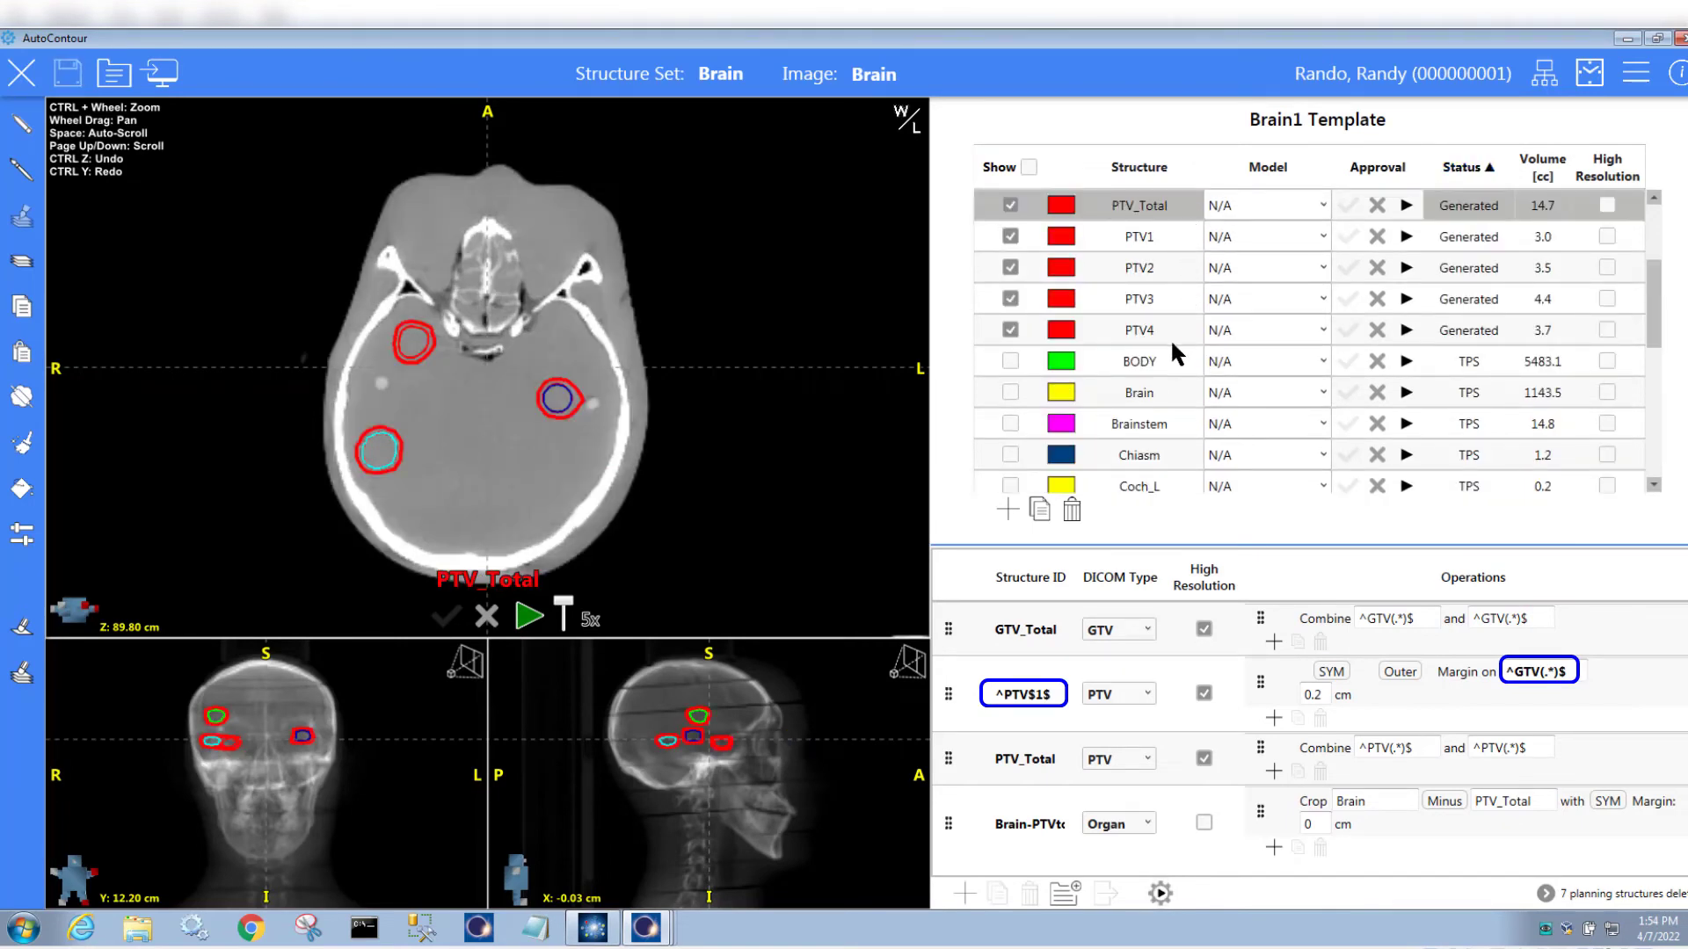
pyautogui.scroll(2, 1169, 340)
pyautogui.scroll(-1, 1168, 336)
pyautogui.click(1011, 231)
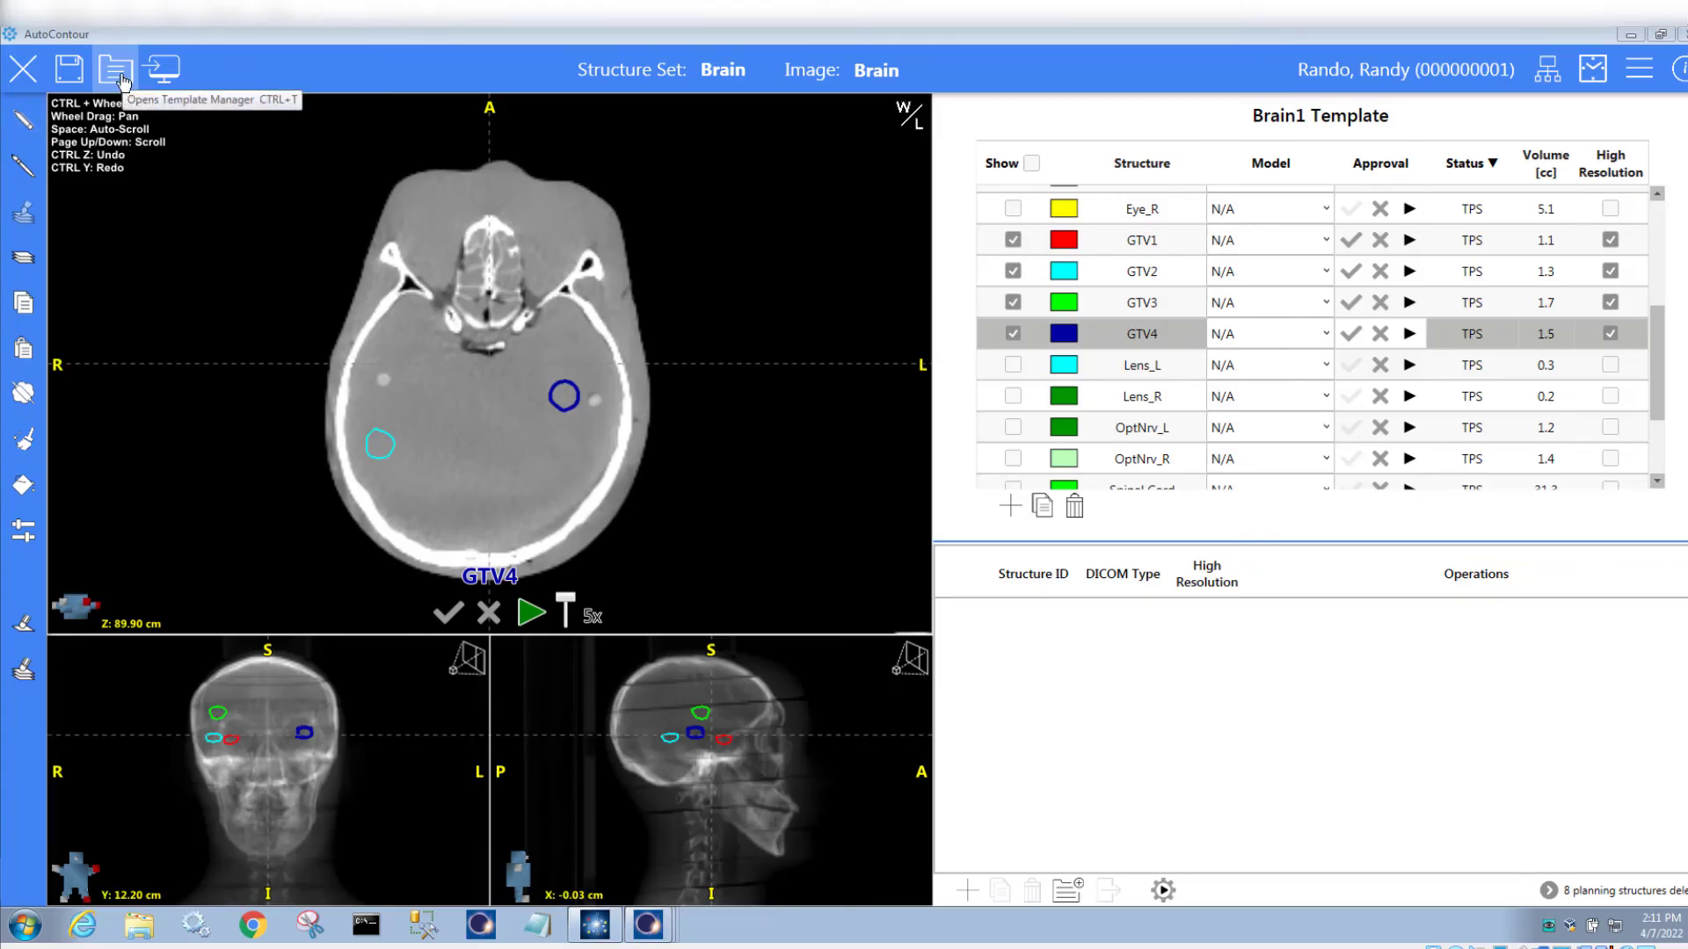
pyautogui.click(121, 80)
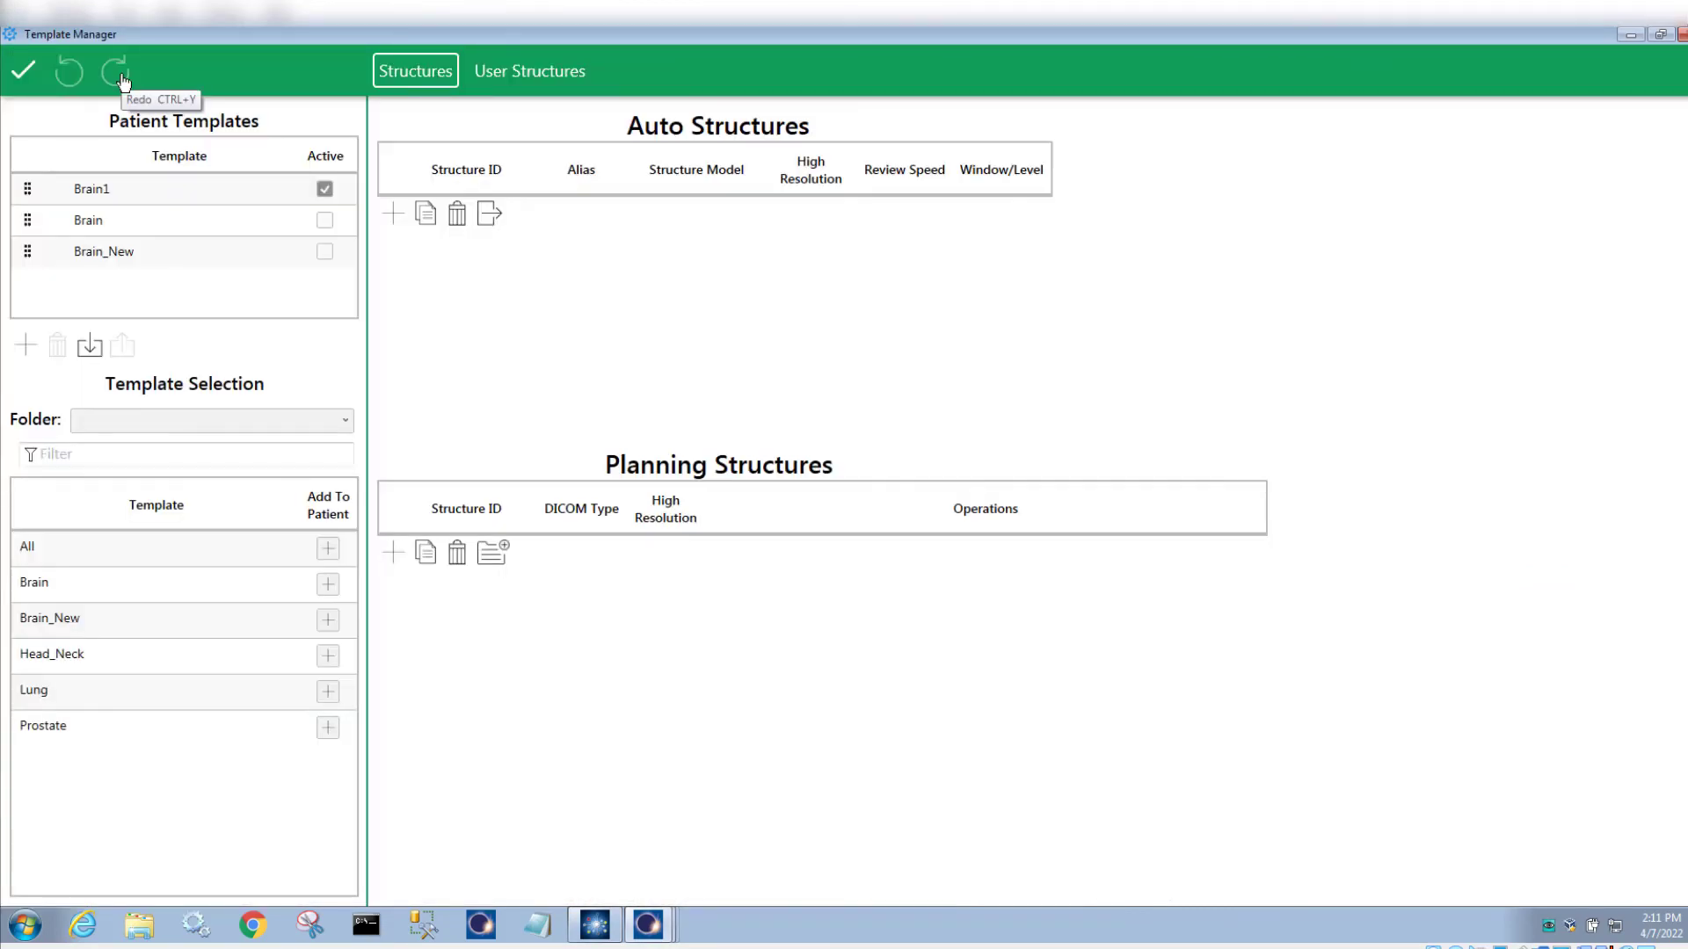
pyautogui.click(525, 82)
pyautogui.click(202, 252)
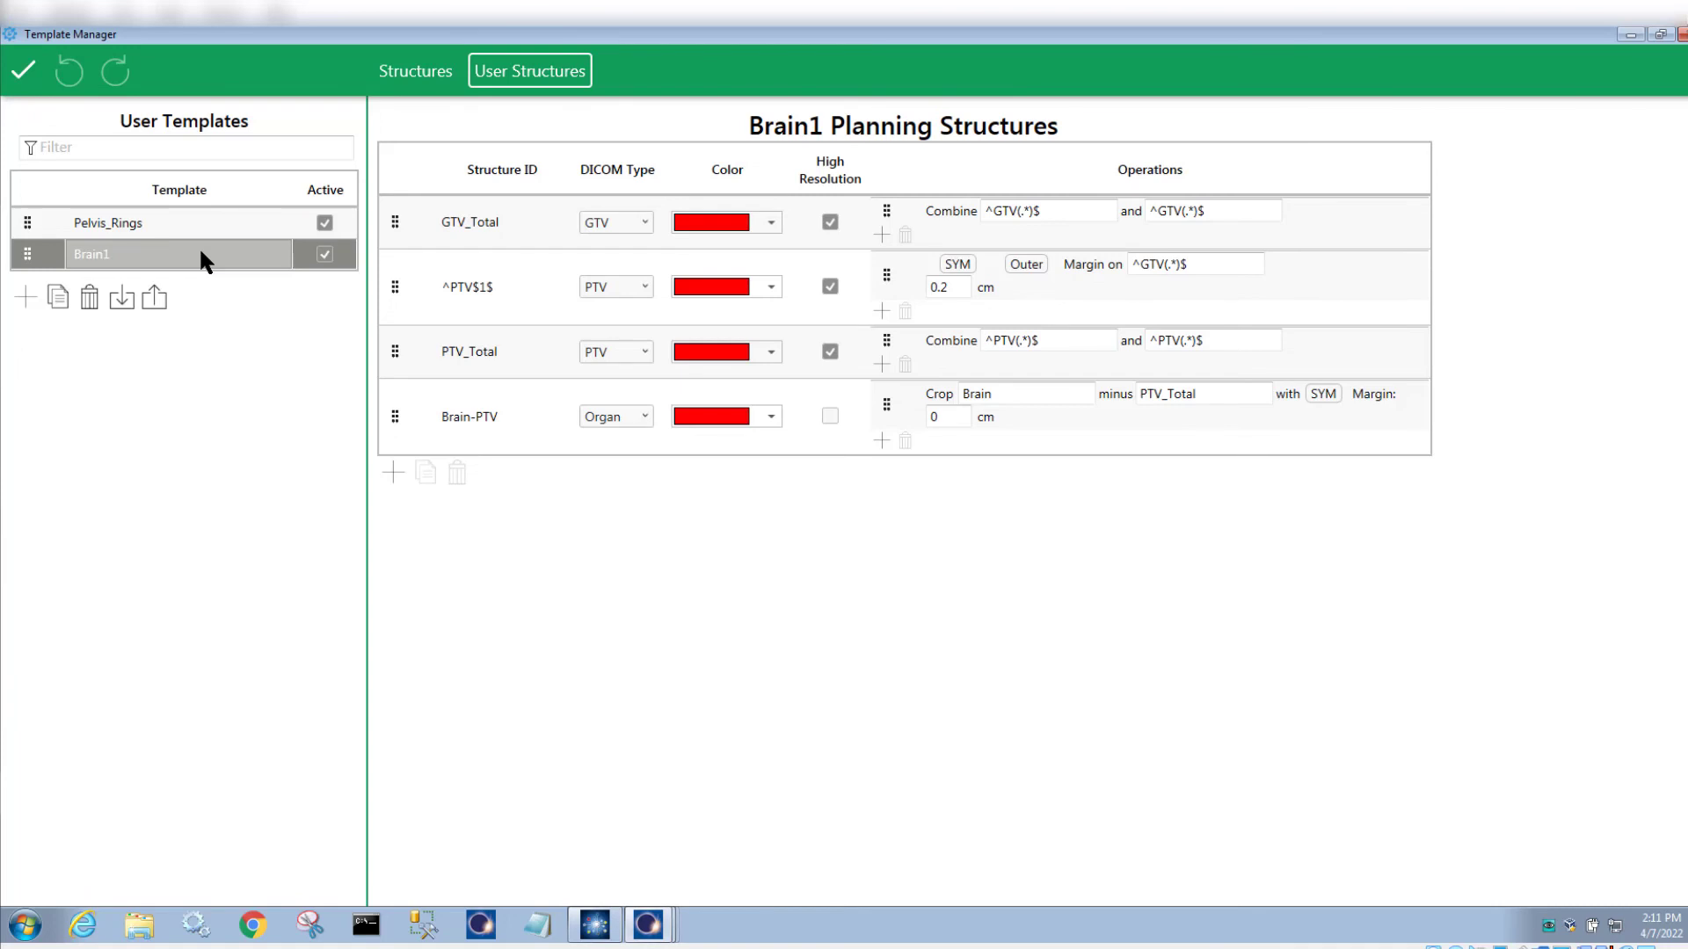
pyautogui.click(24, 73)
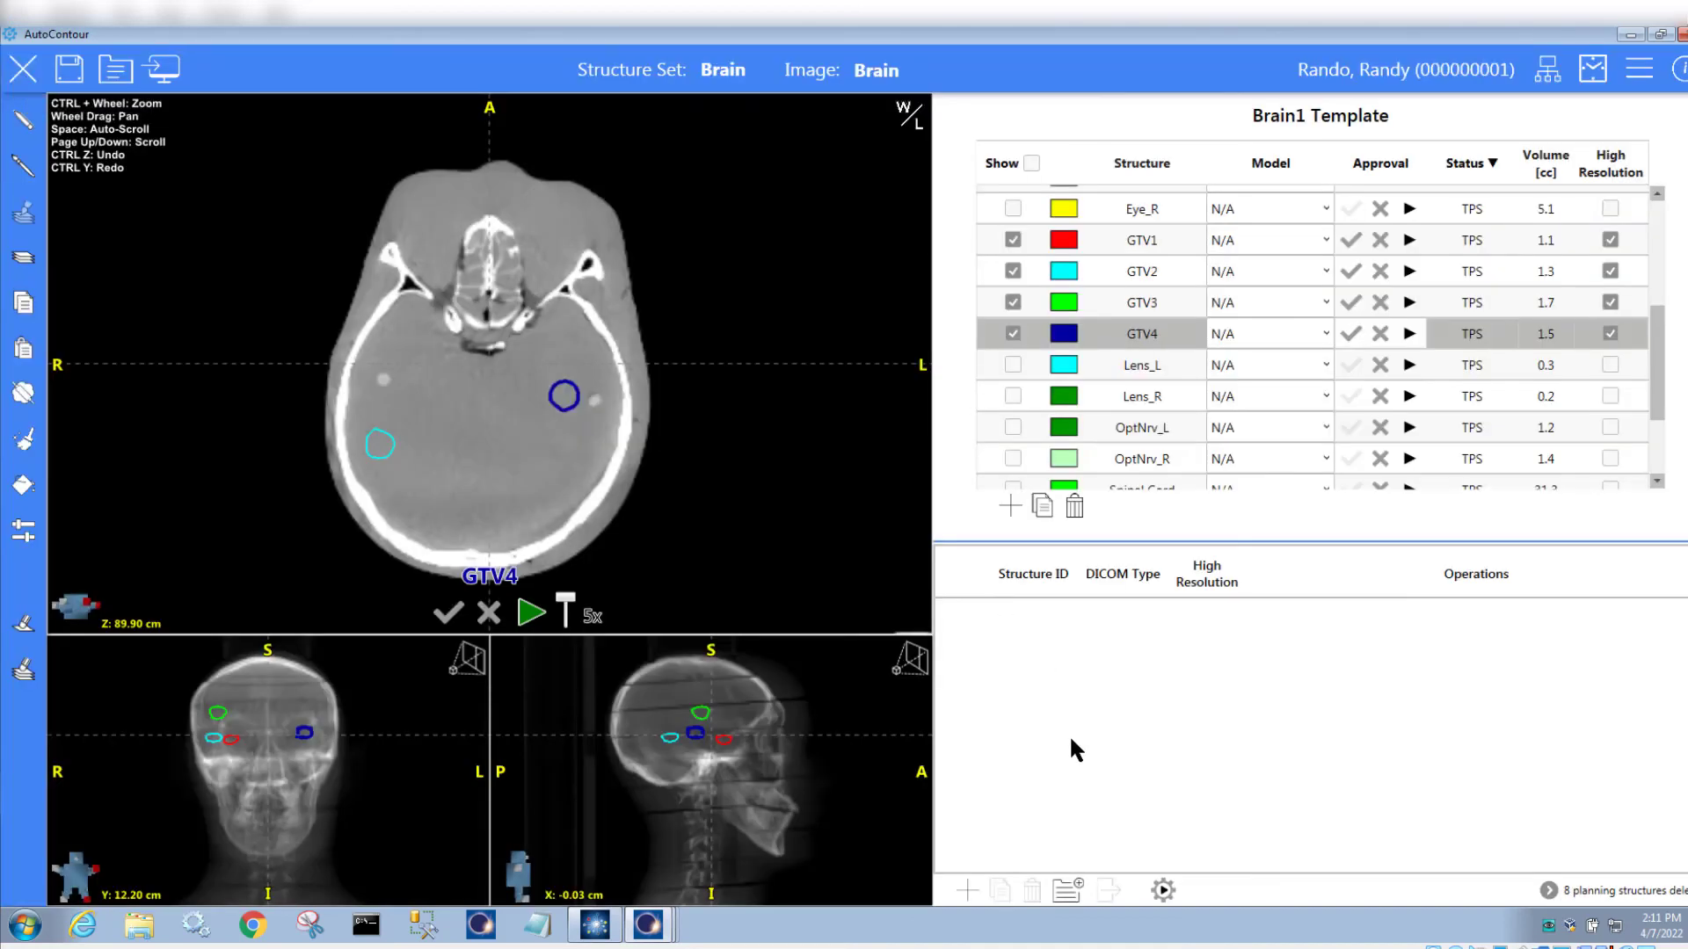
# Apply the Brain1 user planning structures template to the Brain case
pyautogui.click(1067, 891)
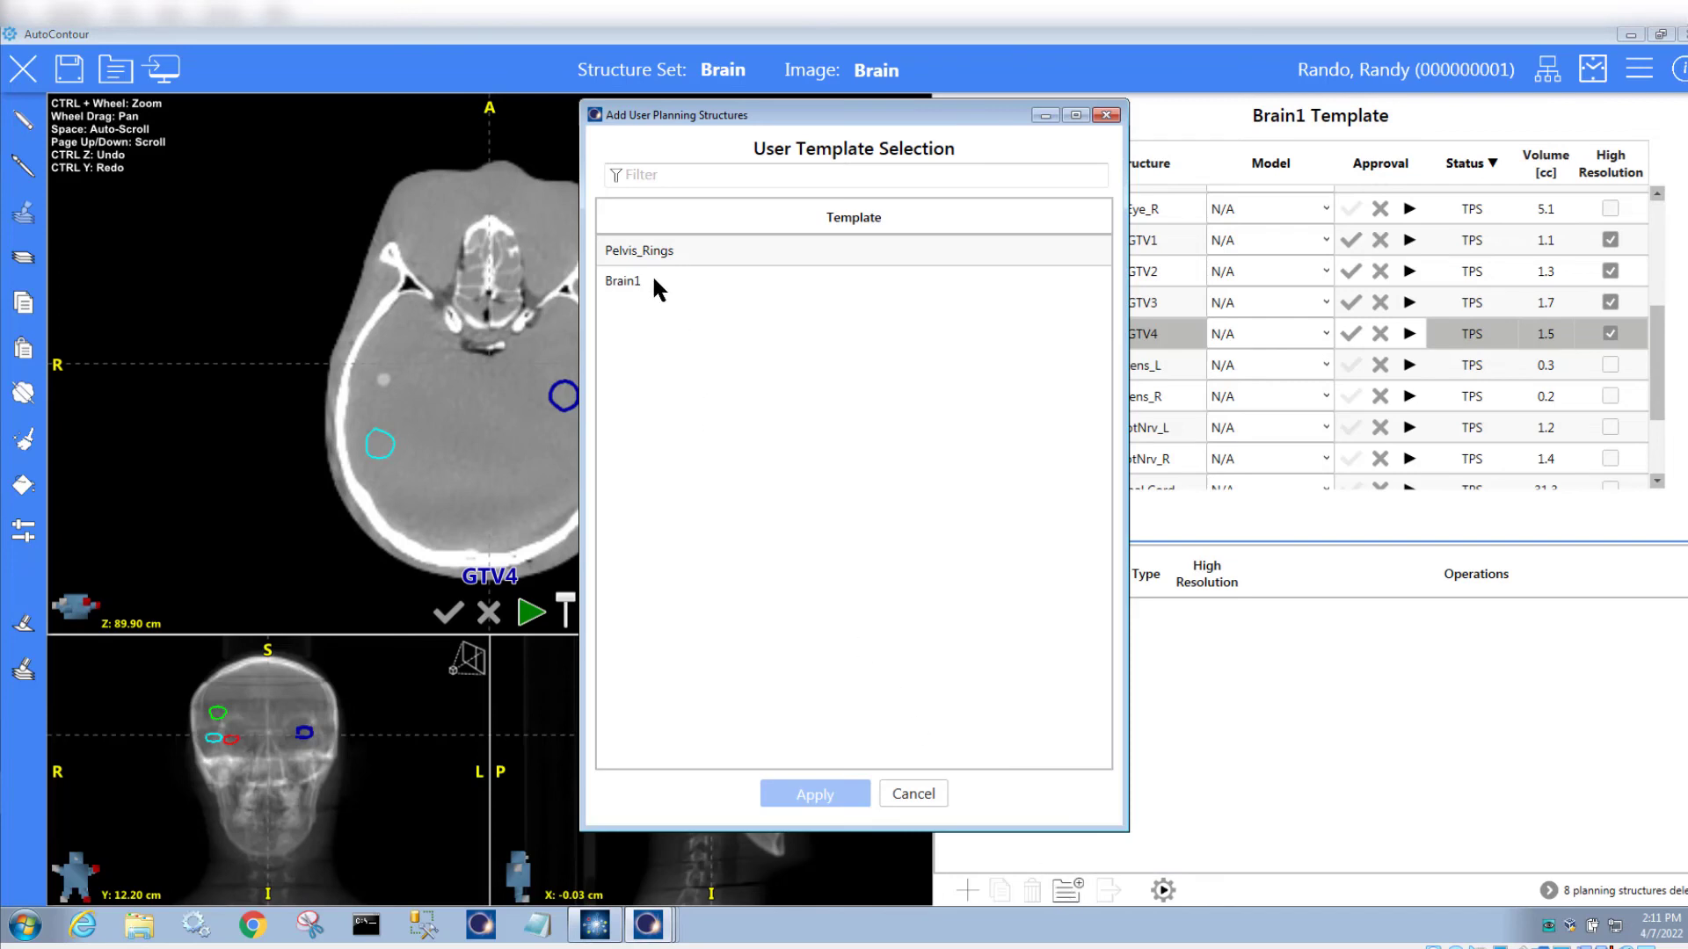
pyautogui.click(654, 280)
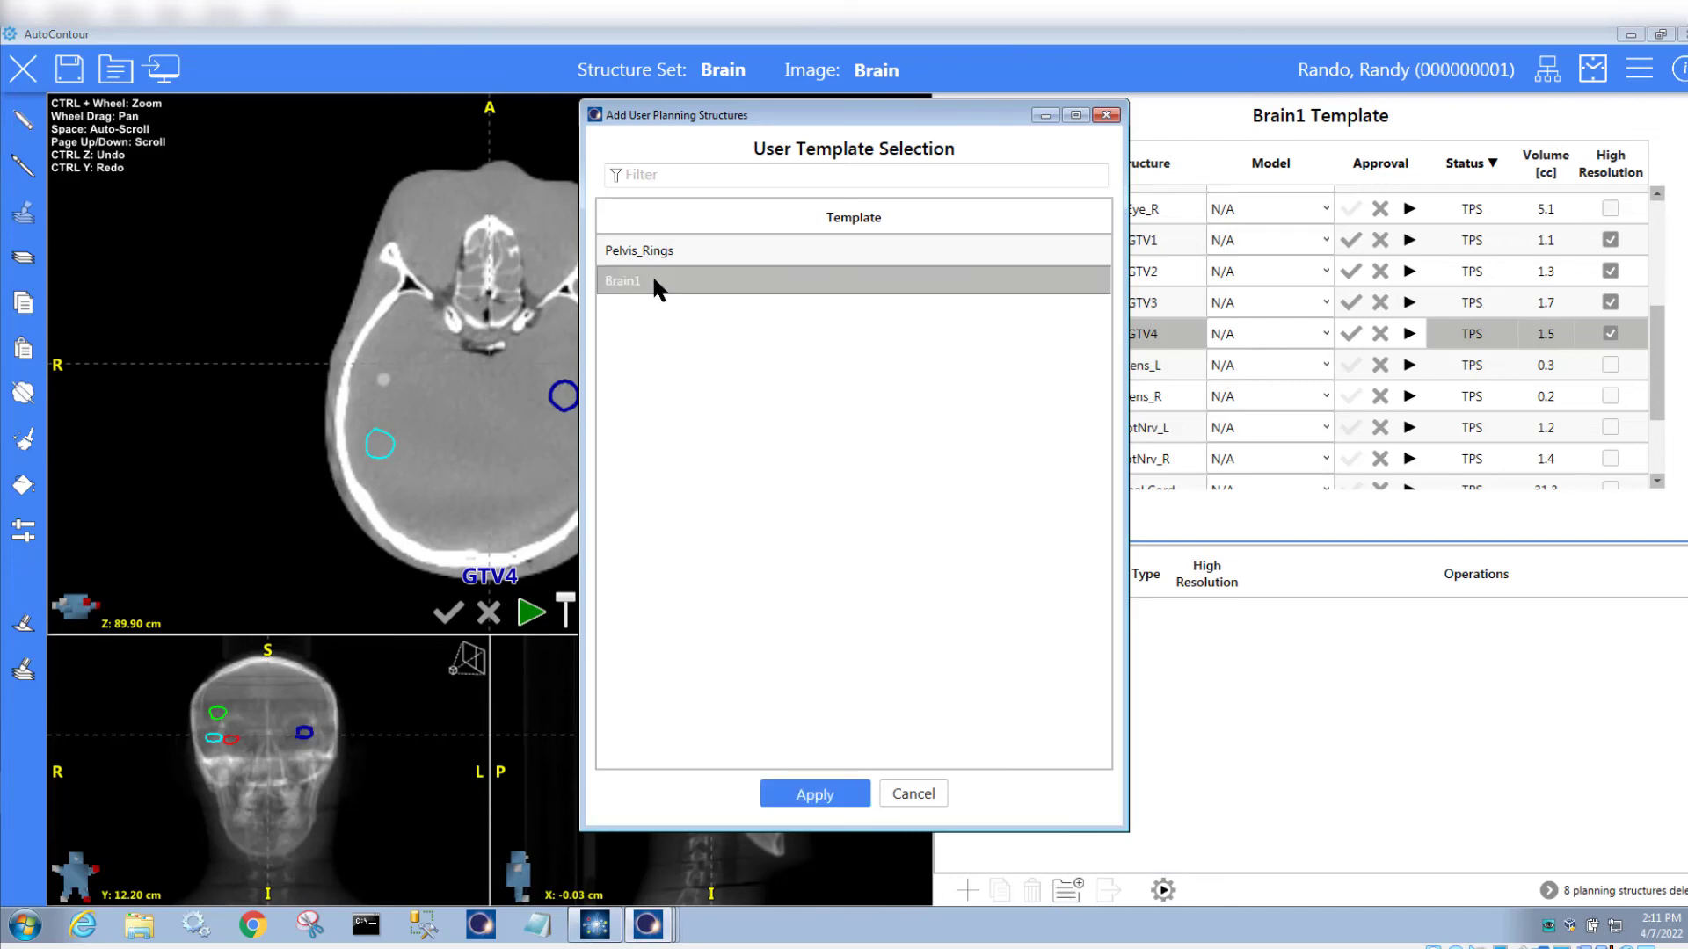
pyautogui.click(815, 794)
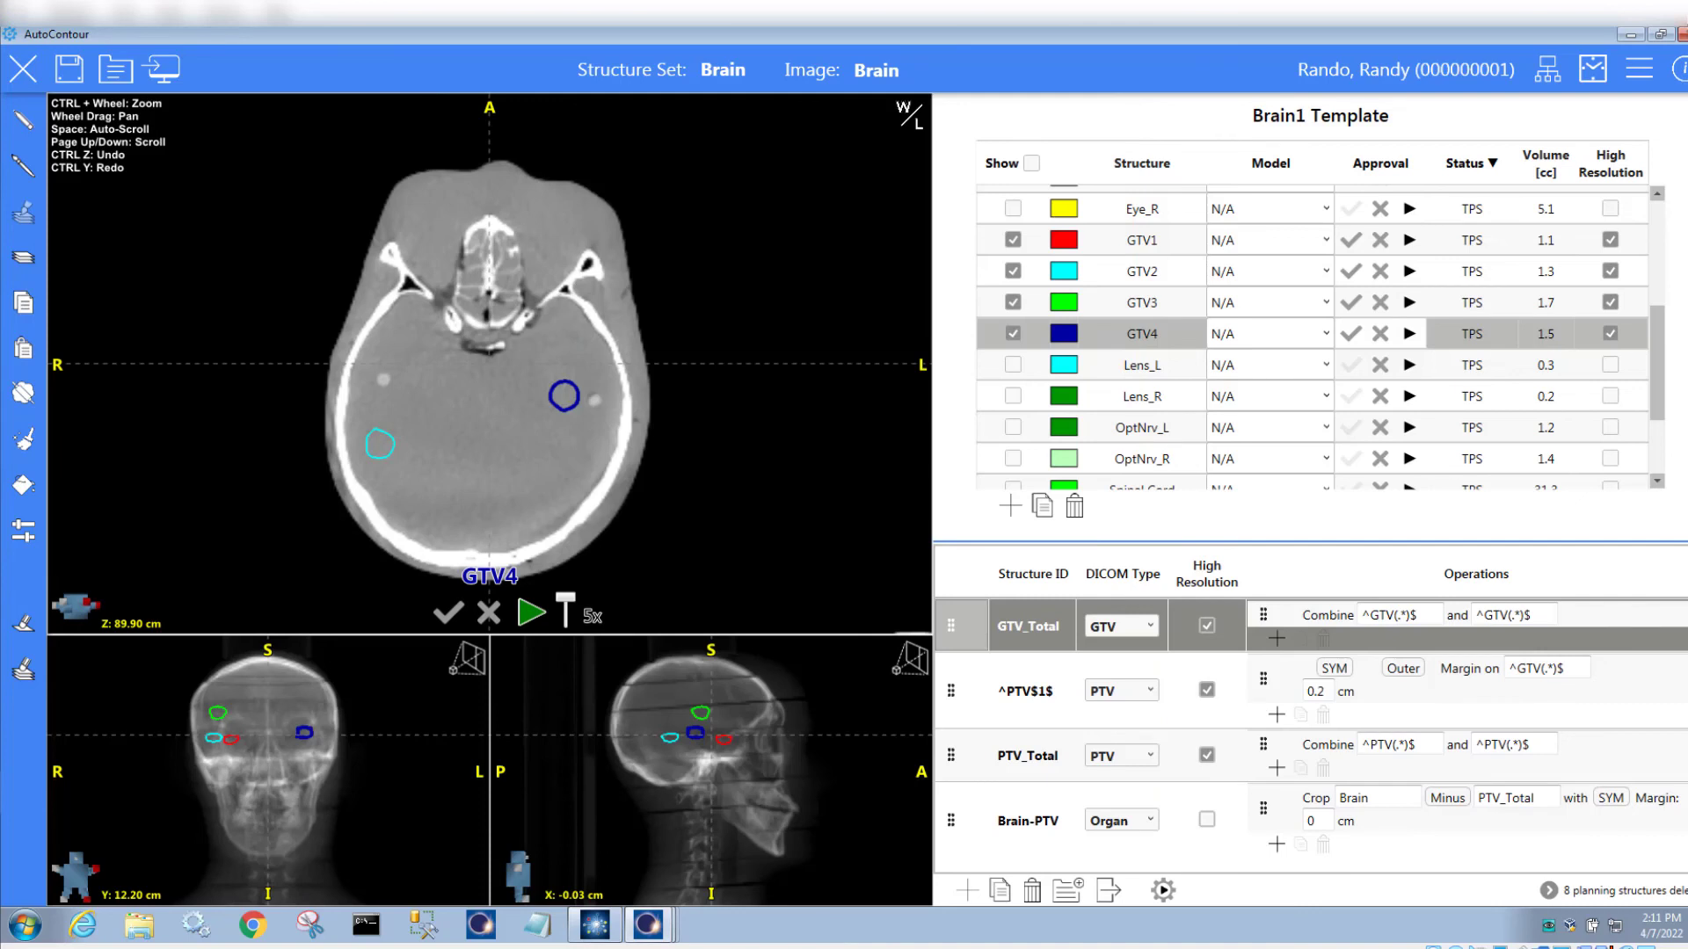
# Generate the contours and preview each structure down to Brain-PTV (1134.8 cc)
pyautogui.click(1163, 892)
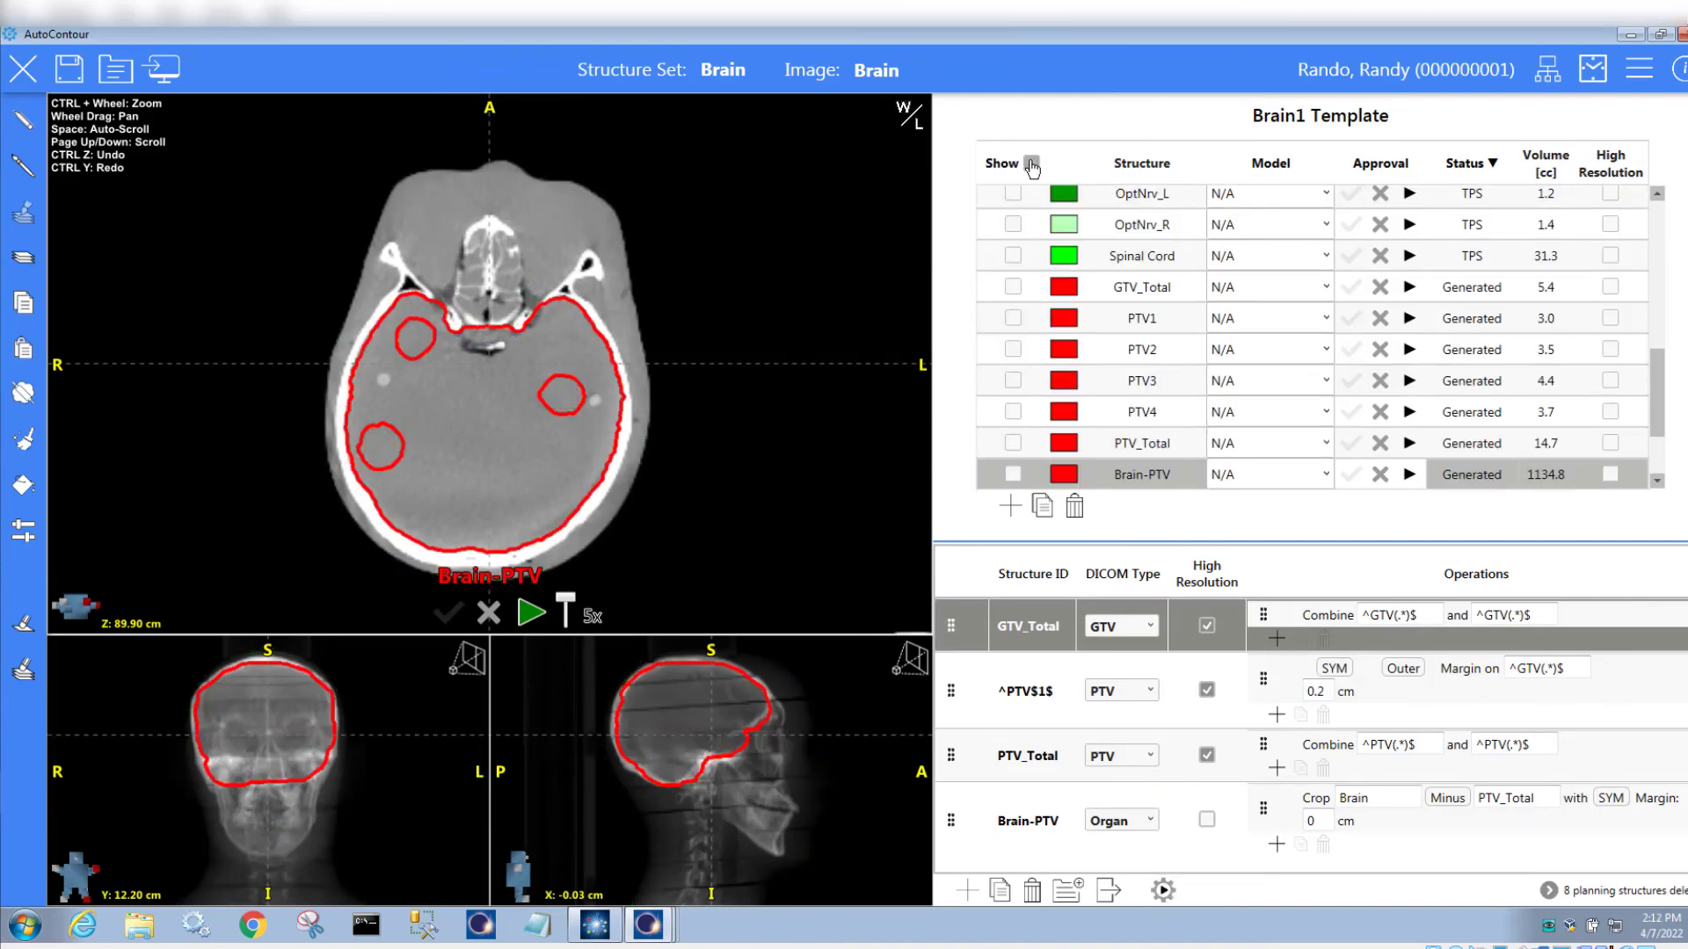
pyautogui.click(1126, 289)
pyautogui.moveTo(1124, 283); pyautogui.dragTo(1133, 470)
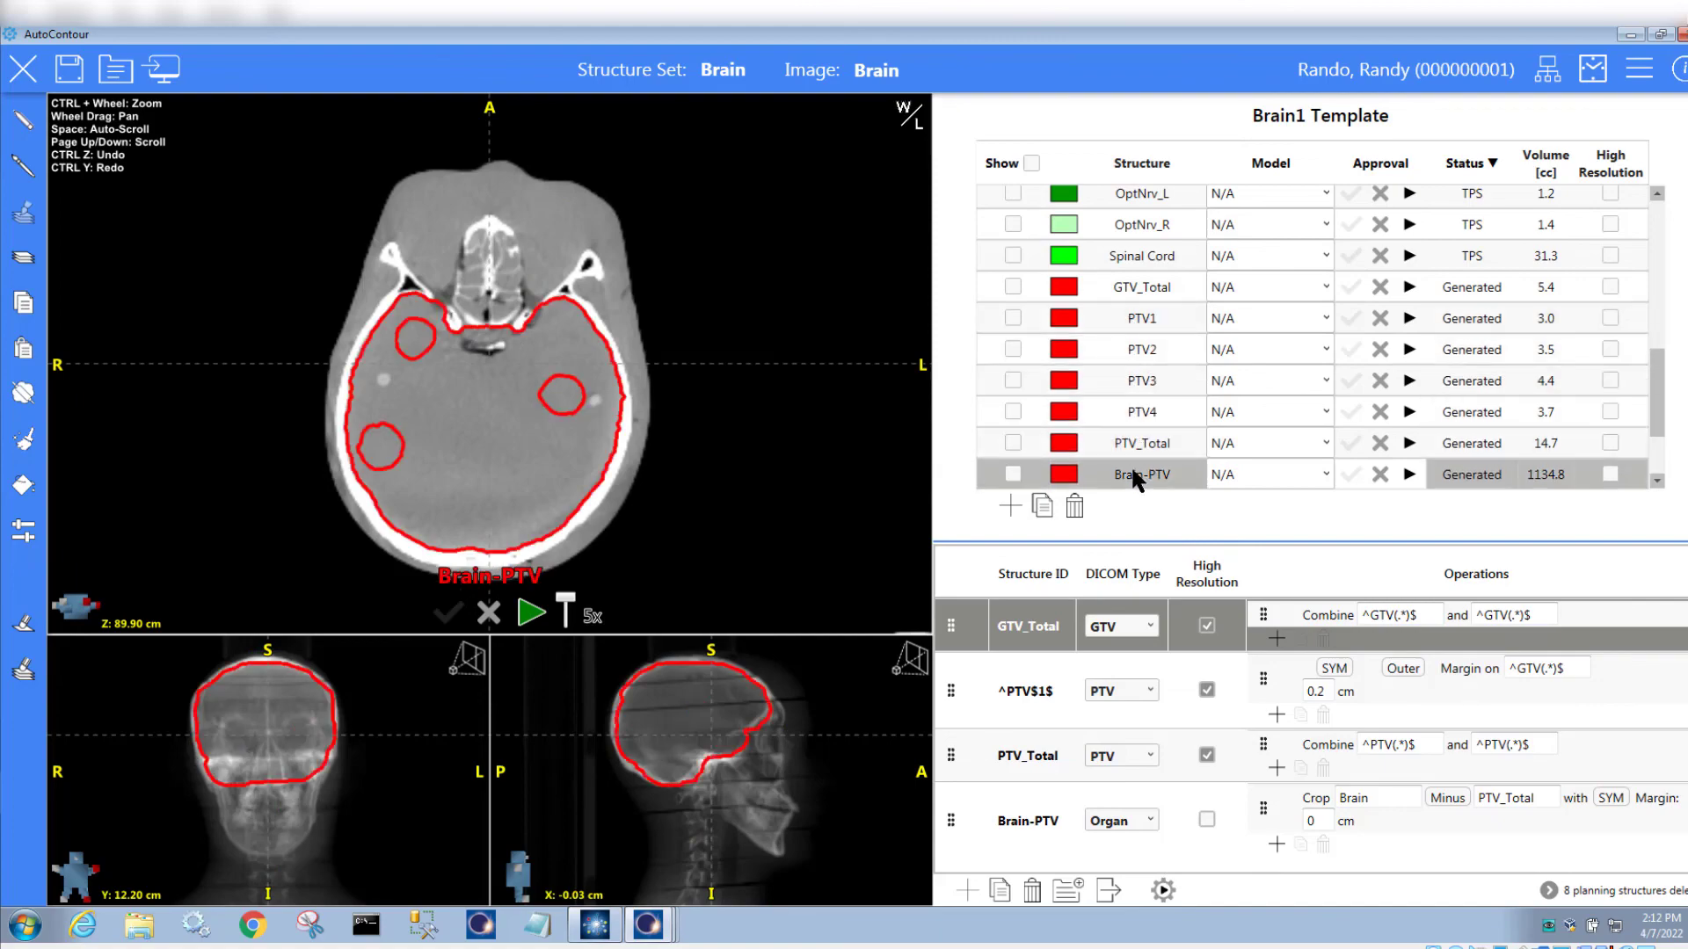